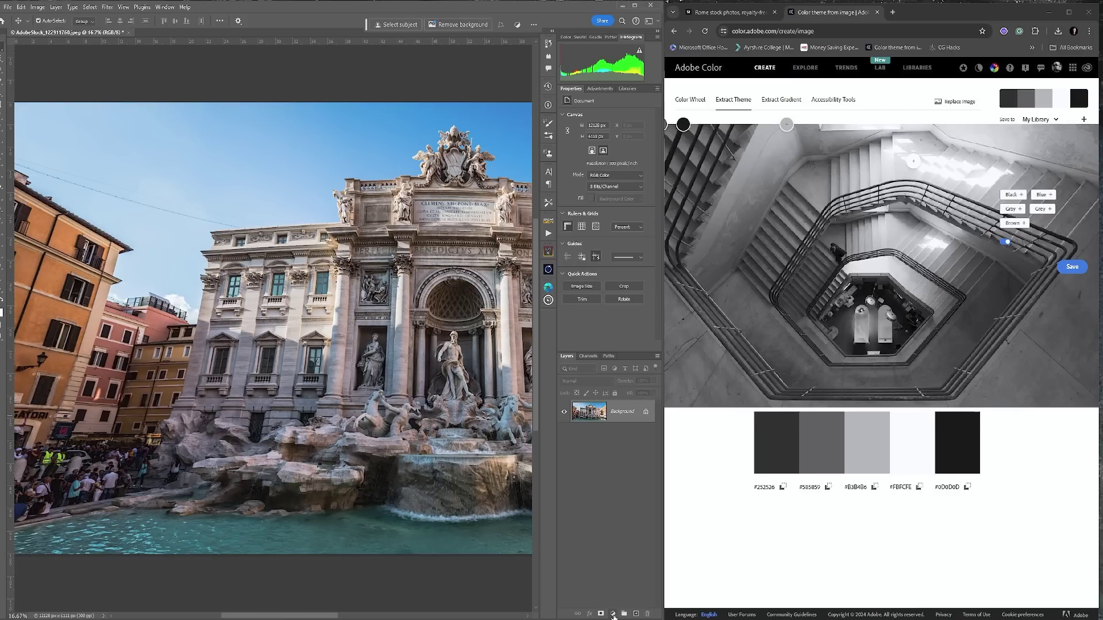
Add a Gradient Map adjustment layer that renders the Trevi Fountain photo in black and white.
{"action": "left_click", "coordinate": [613, 615]}
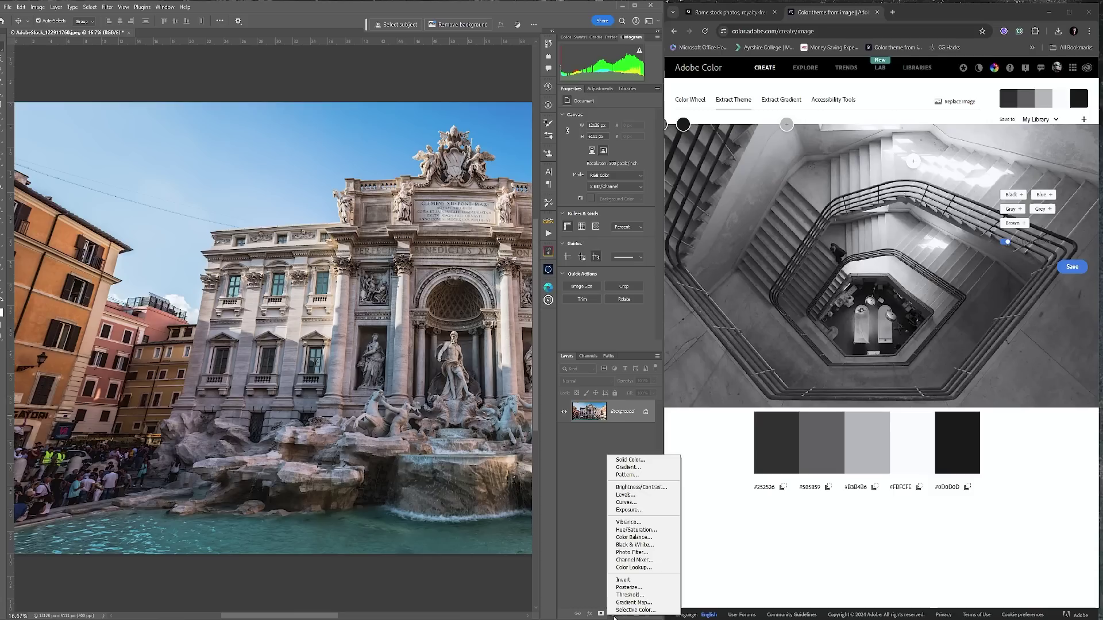
{"action": "left_click", "coordinate": [634, 602]}
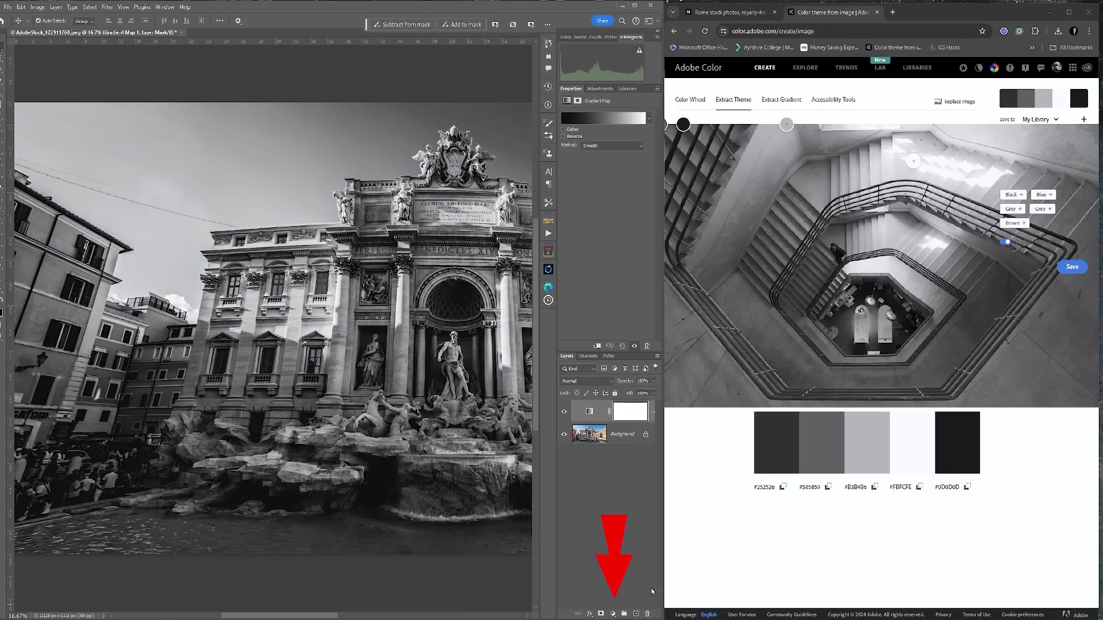
{"action": "left_click", "coordinate": [587, 413]}
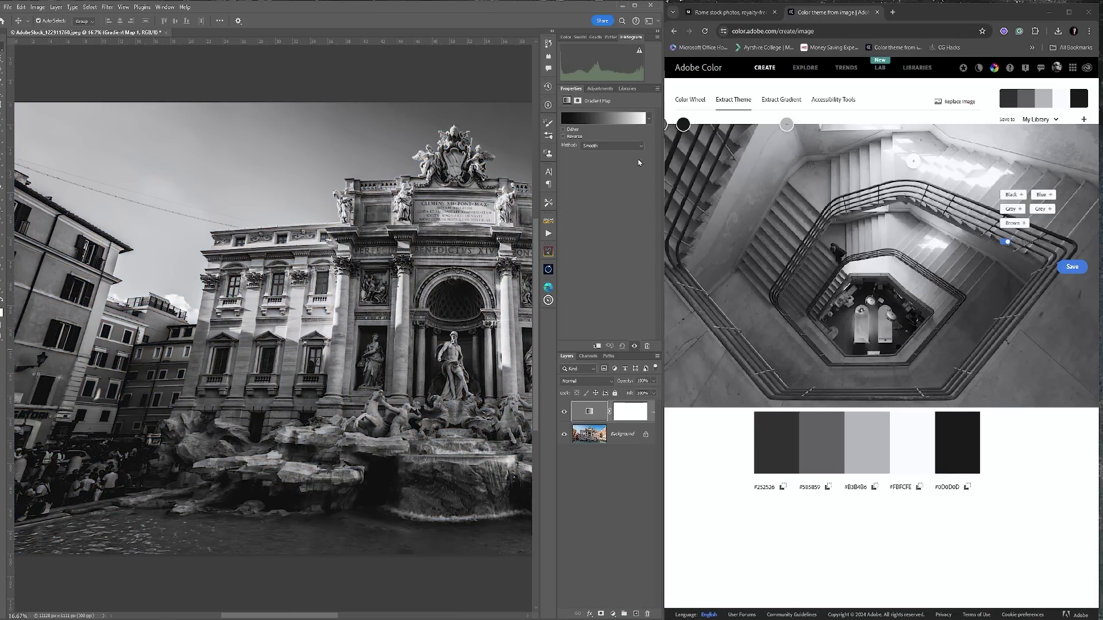
{"action": "left_click", "coordinate": [621, 120]}
{"action": "key", "text": "Escape"}
Add a colour stop at location 77 on the map's gradient, then copy #FBFCFE from Adobe Color.
{"action": "left_click", "coordinate": [634, 118]}
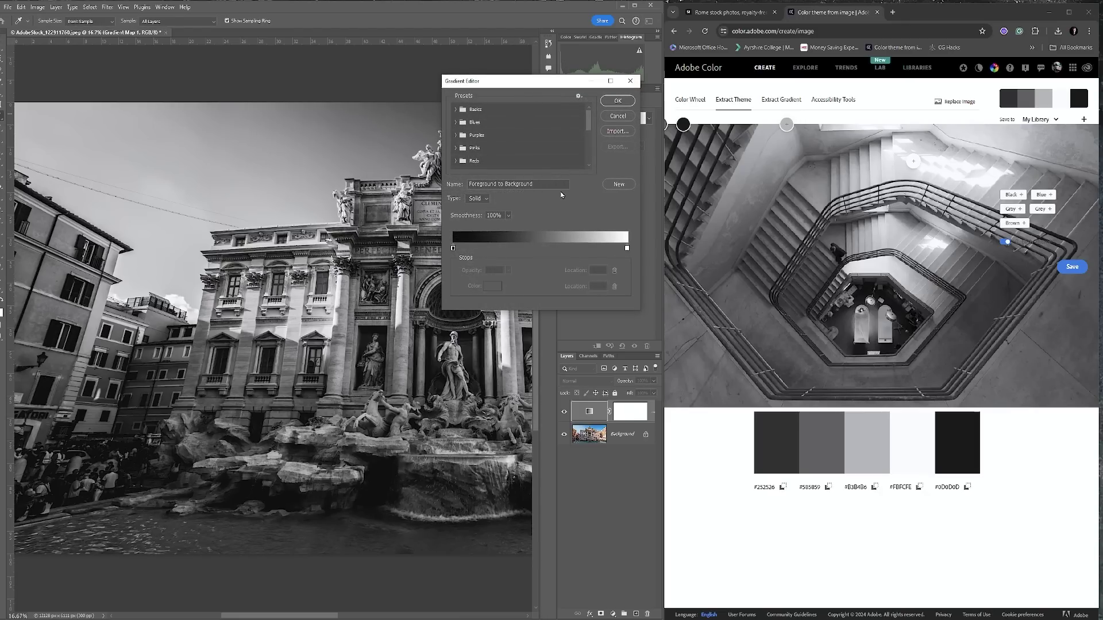
{"action": "left_click", "coordinate": [588, 248]}
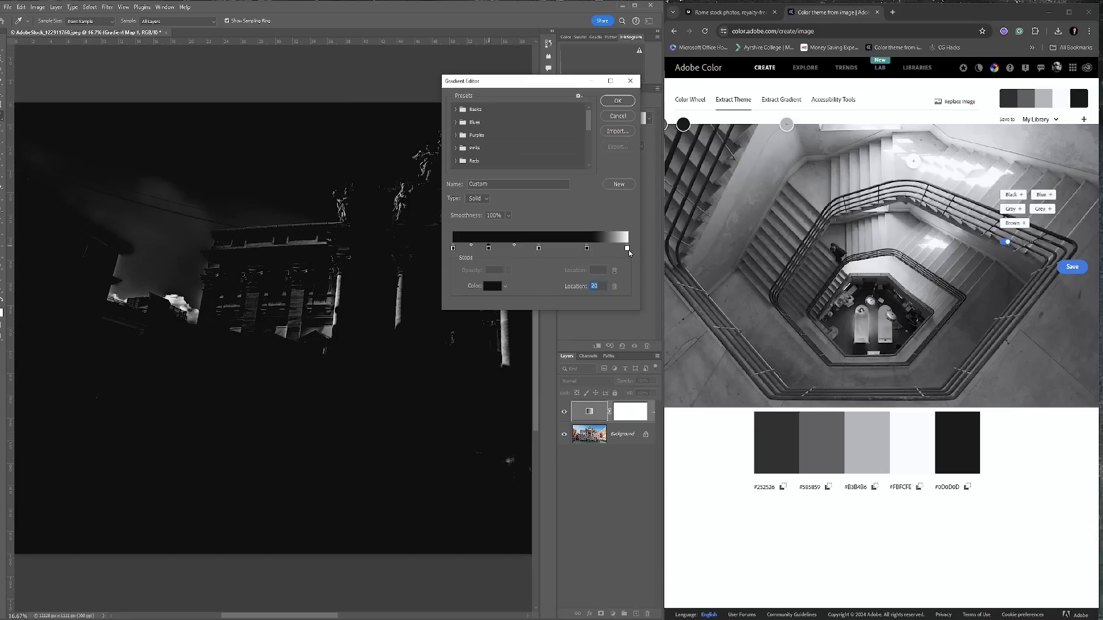
{"action": "left_click", "coordinate": [919, 487]}
Set the location-100 end stop's colour to #FBFCFE, then select the stop at location 77.
{"action": "left_click", "coordinate": [919, 488]}
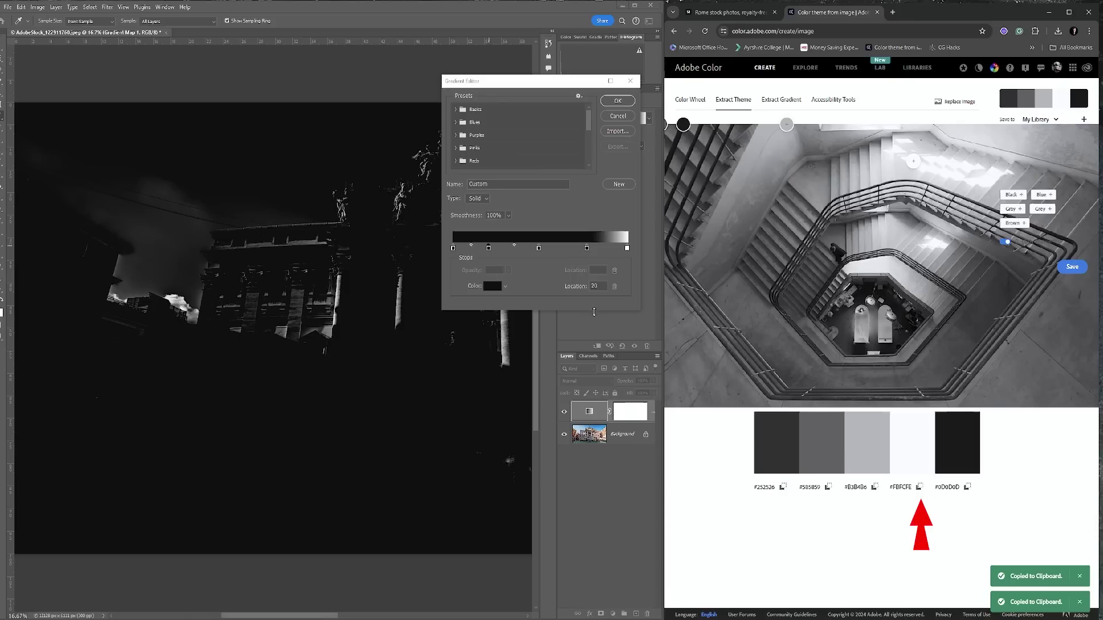
{"action": "left_click", "coordinate": [627, 248]}
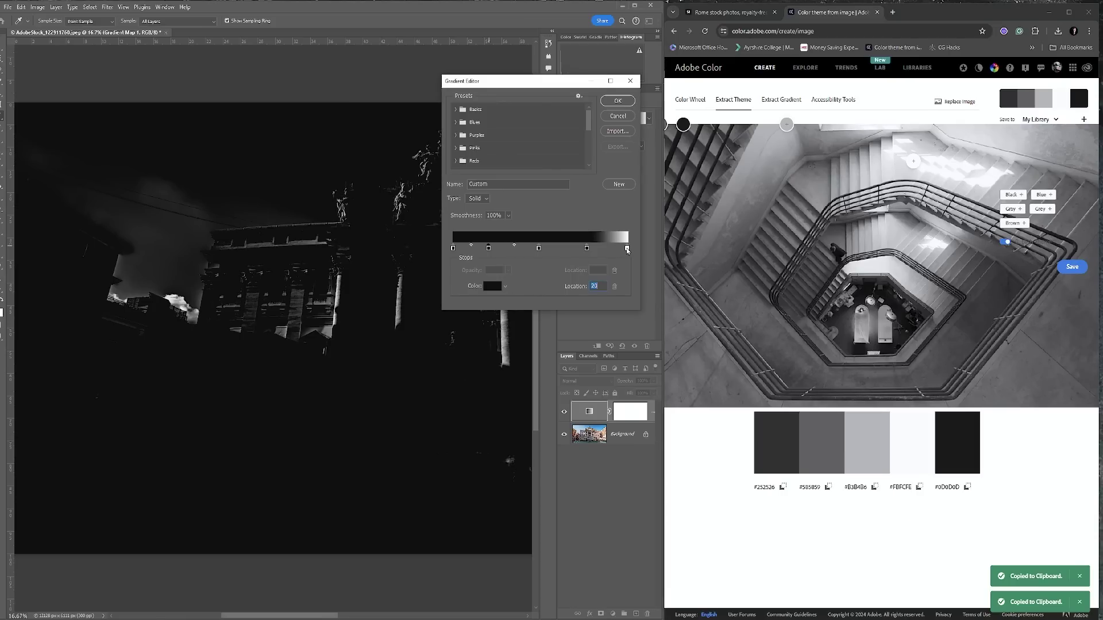
{"action": "left_click", "coordinate": [487, 287]}
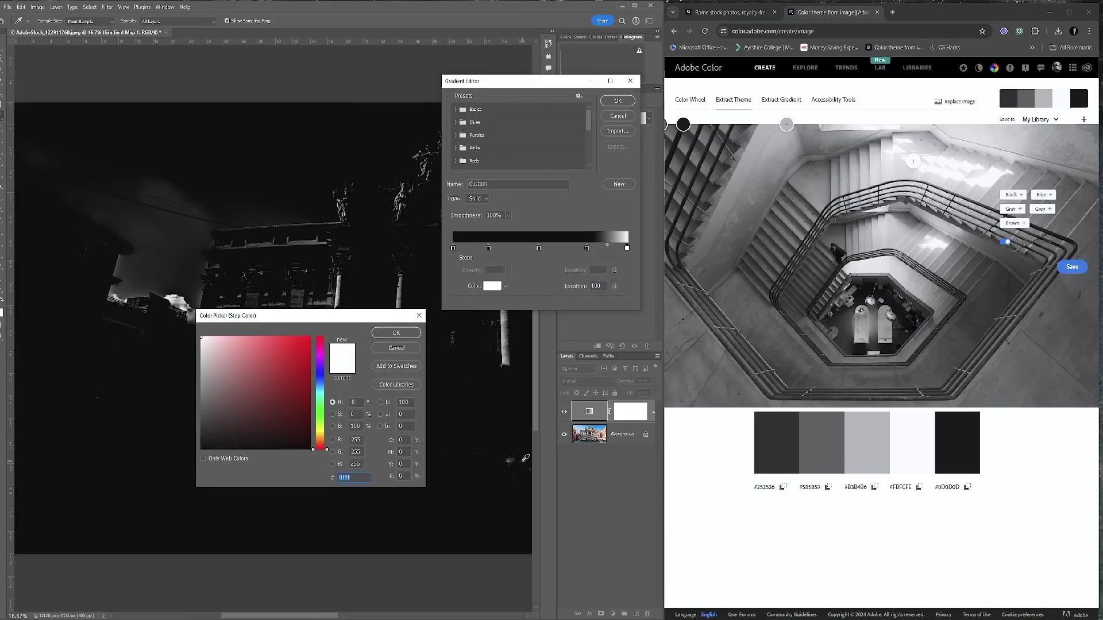
{"action": "key", "text": "ctrl+v"}
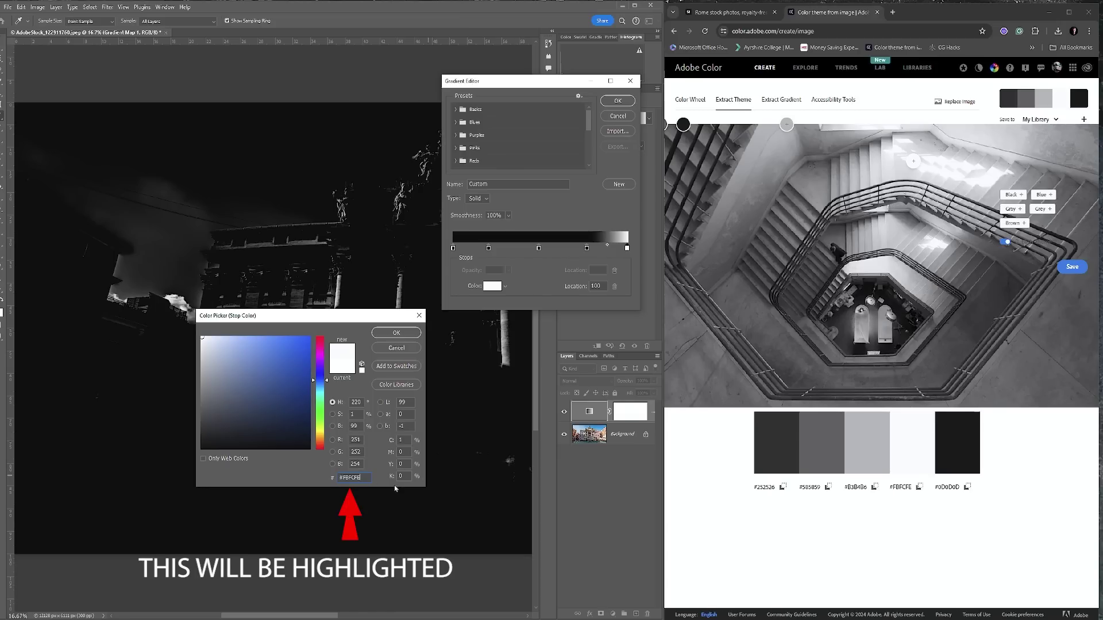
{"action": "left_click", "coordinate": [405, 336]}
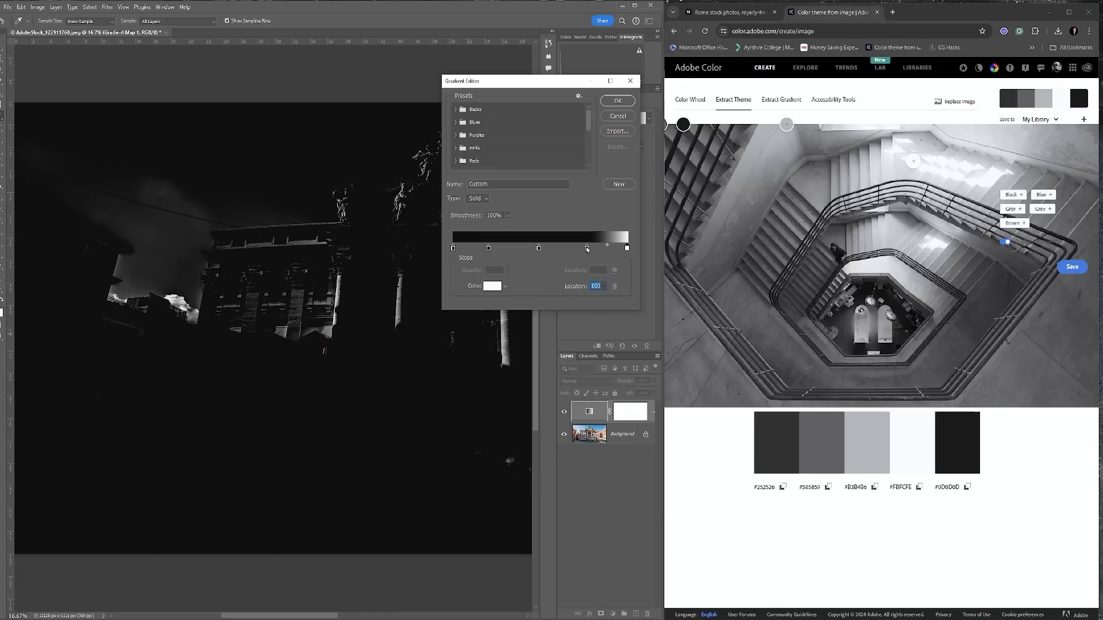
{"action": "left_click", "coordinate": [586, 248]}
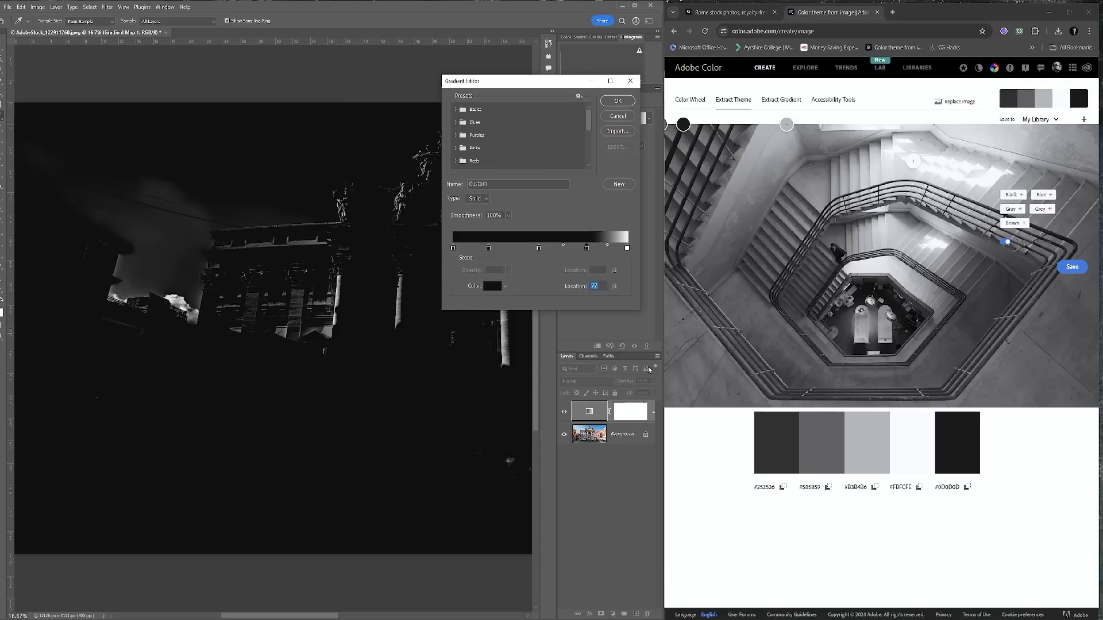
Colour the location-77 stop with the theme grey #B3B4B6, then select the stop at 49.
{"action": "left_click", "coordinate": [876, 489]}
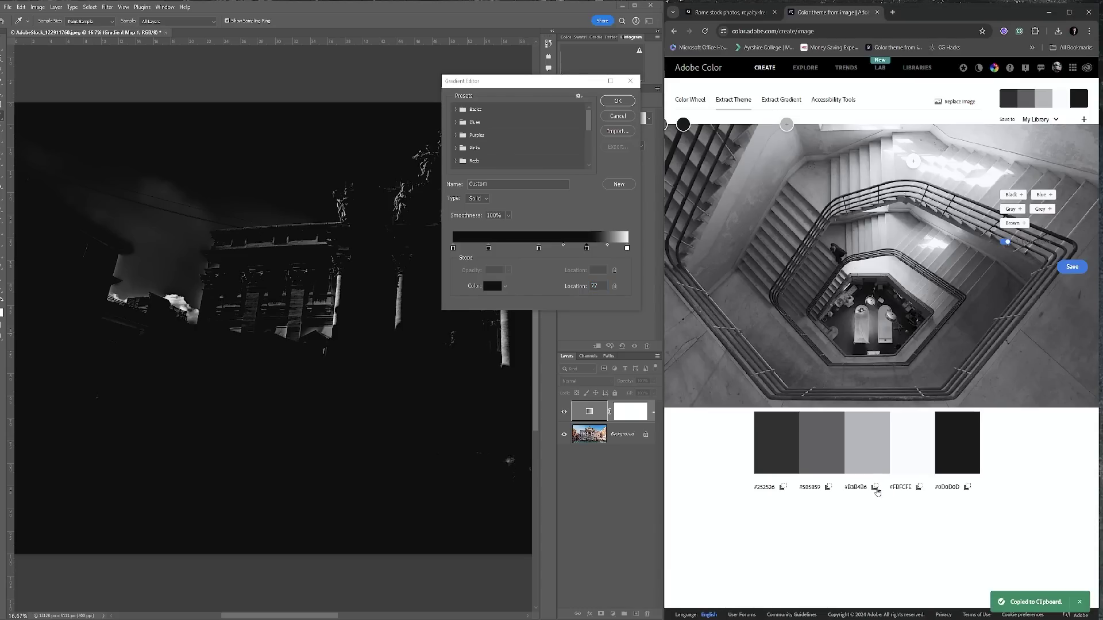
{"action": "left_click", "coordinate": [586, 248]}
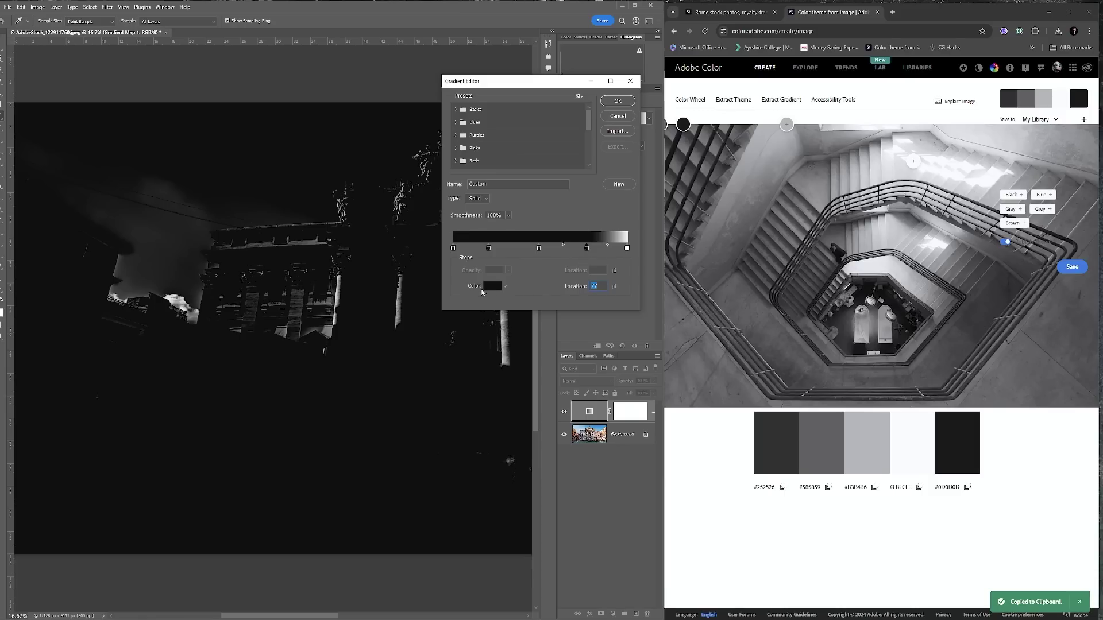
{"action": "left_click", "coordinate": [495, 286]}
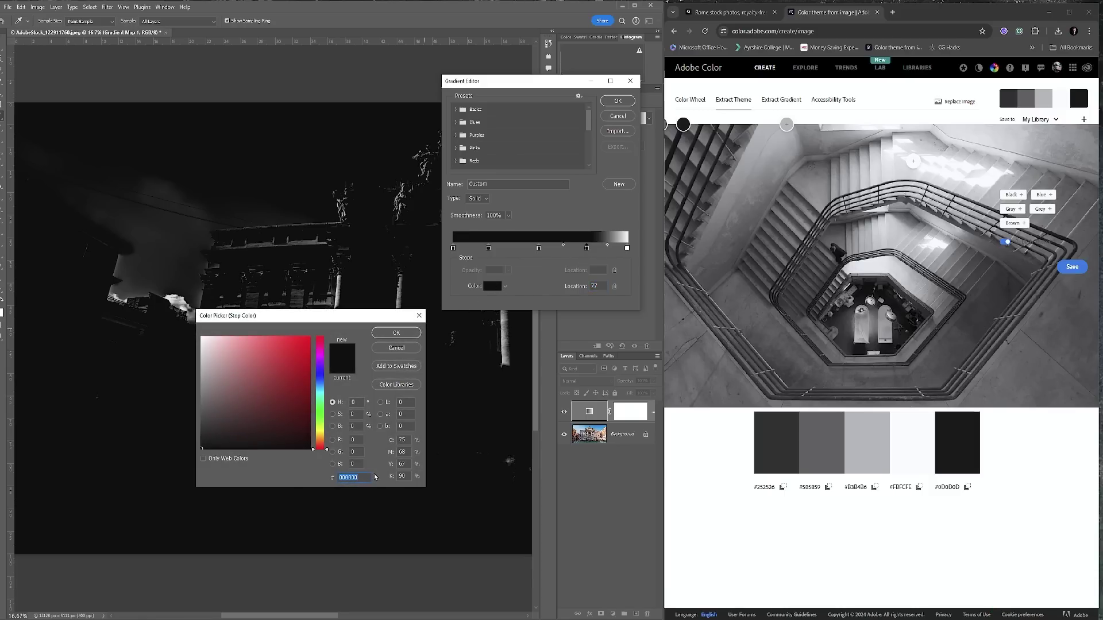
{"action": "key", "text": "ctrl+v"}
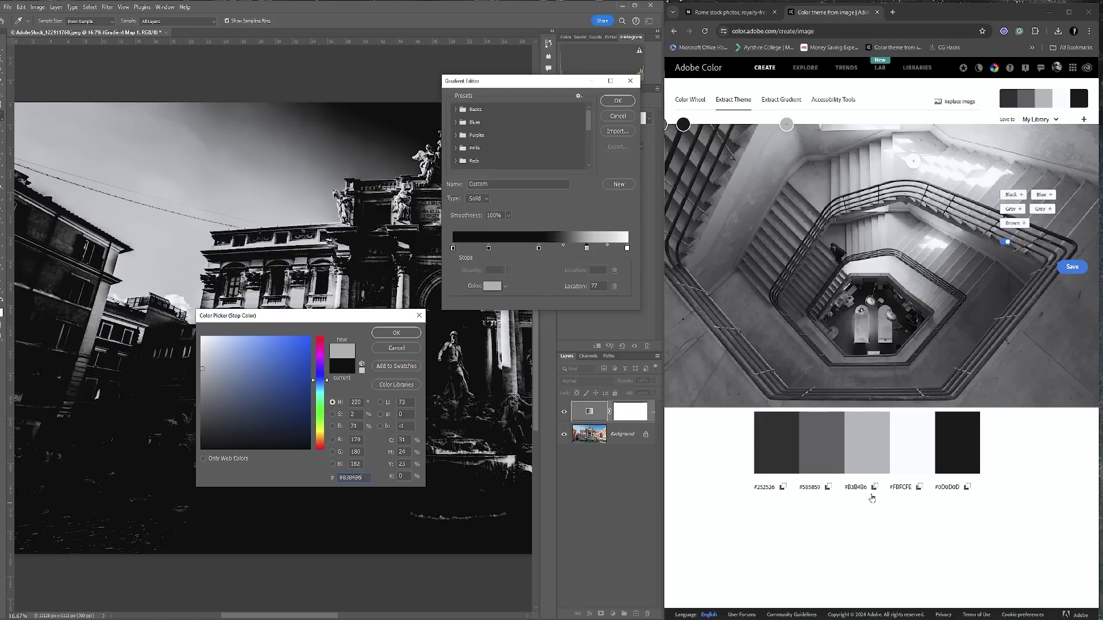
{"action": "left_click", "coordinate": [412, 339]}
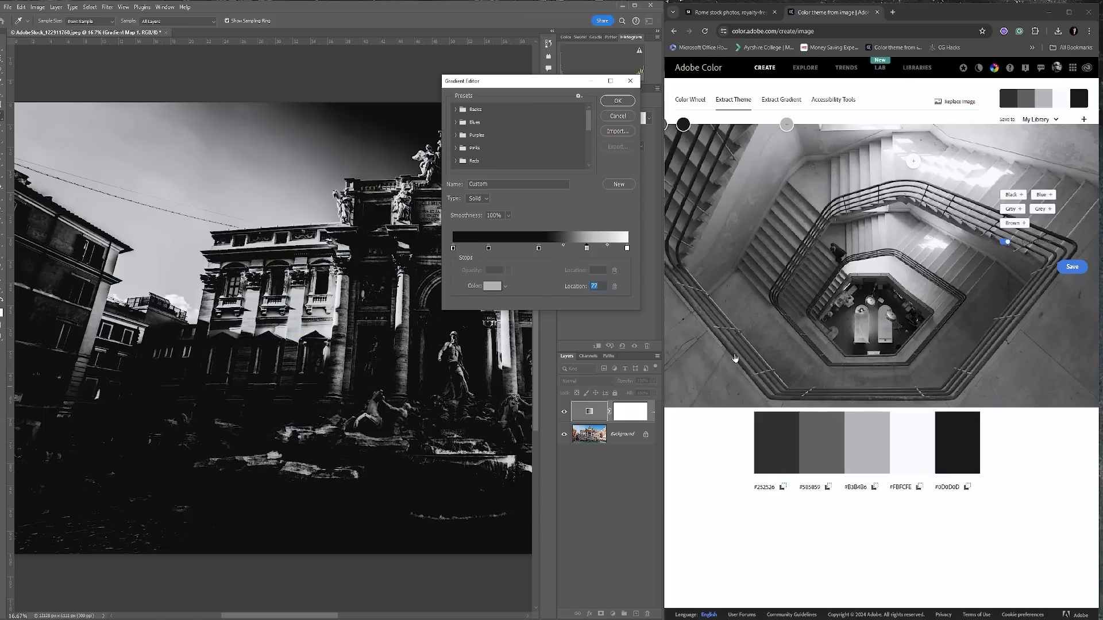
{"action": "left_click", "coordinate": [539, 249]}
Set the location-49 stop to #585859, then bring up the location-20 stop's colour picker.
{"action": "left_click", "coordinate": [828, 489]}
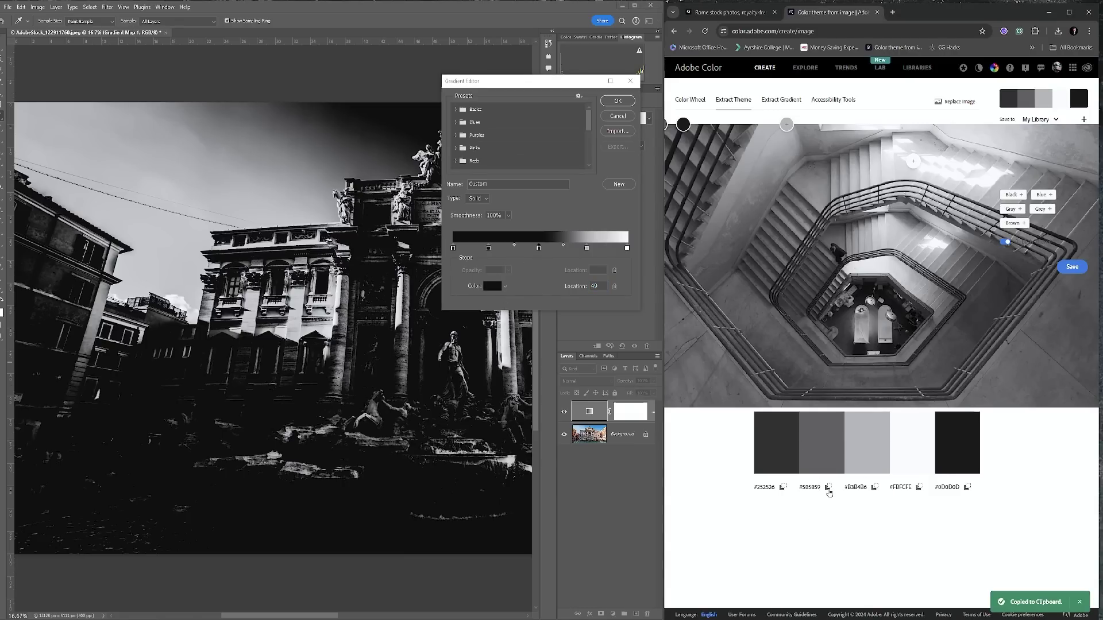
{"action": "left_click", "coordinate": [496, 284]}
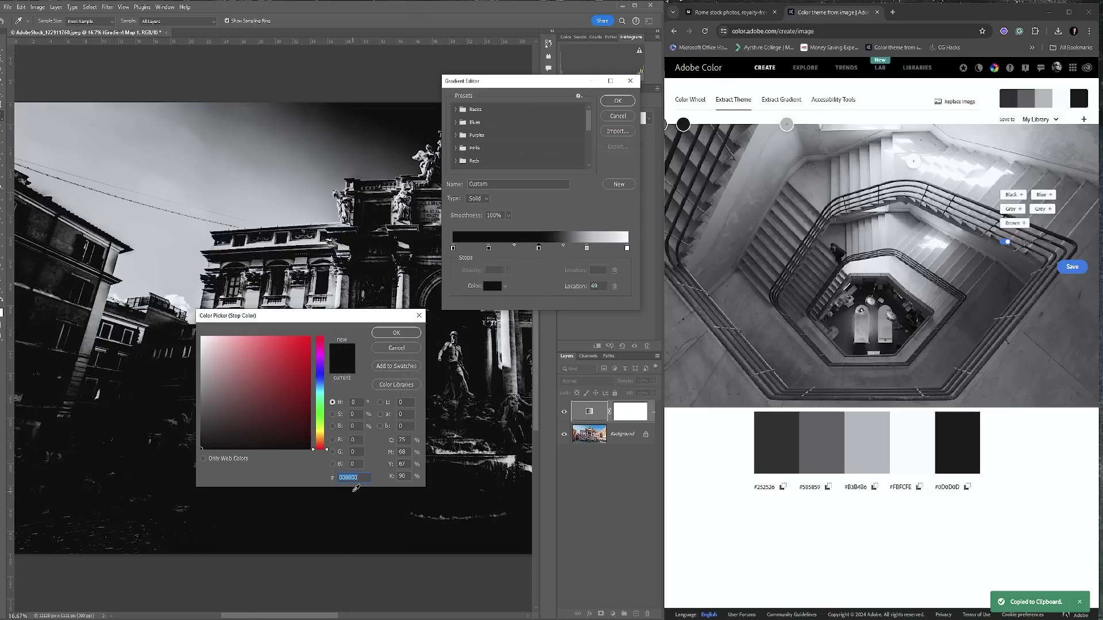
{"action": "key", "text": "ctrl+v"}
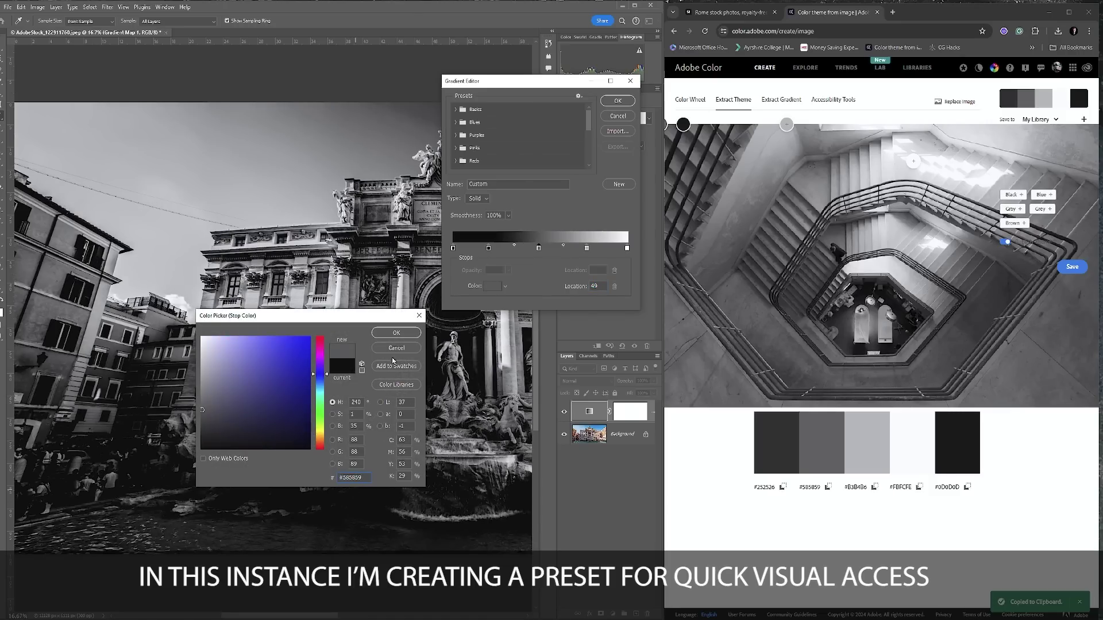
{"action": "left_click", "coordinate": [396, 334]}
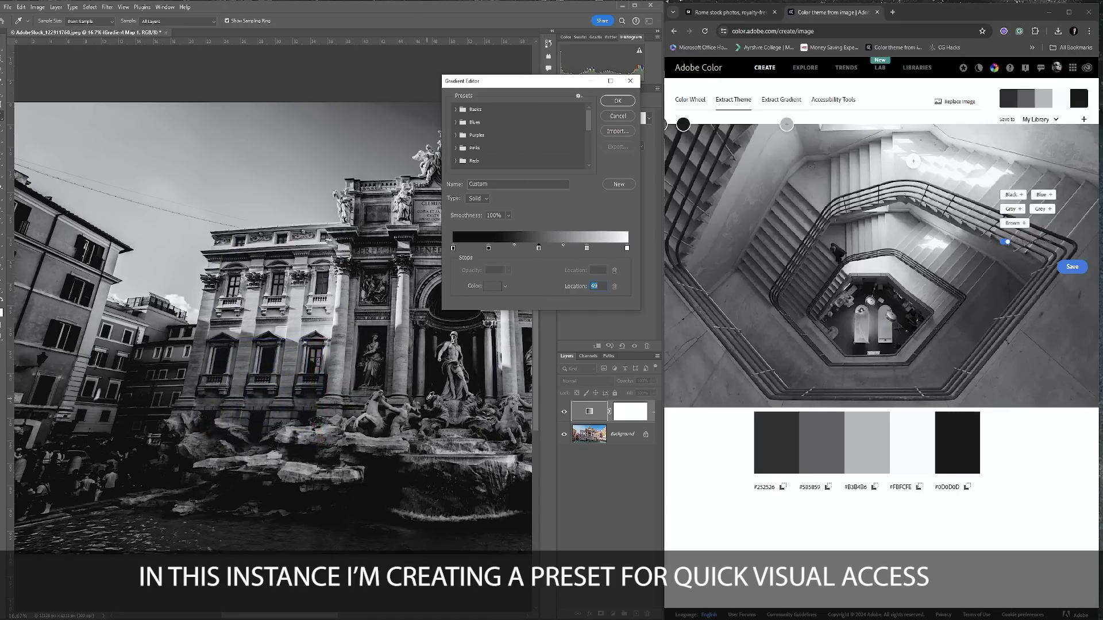
{"action": "double_click", "coordinate": [488, 248]}
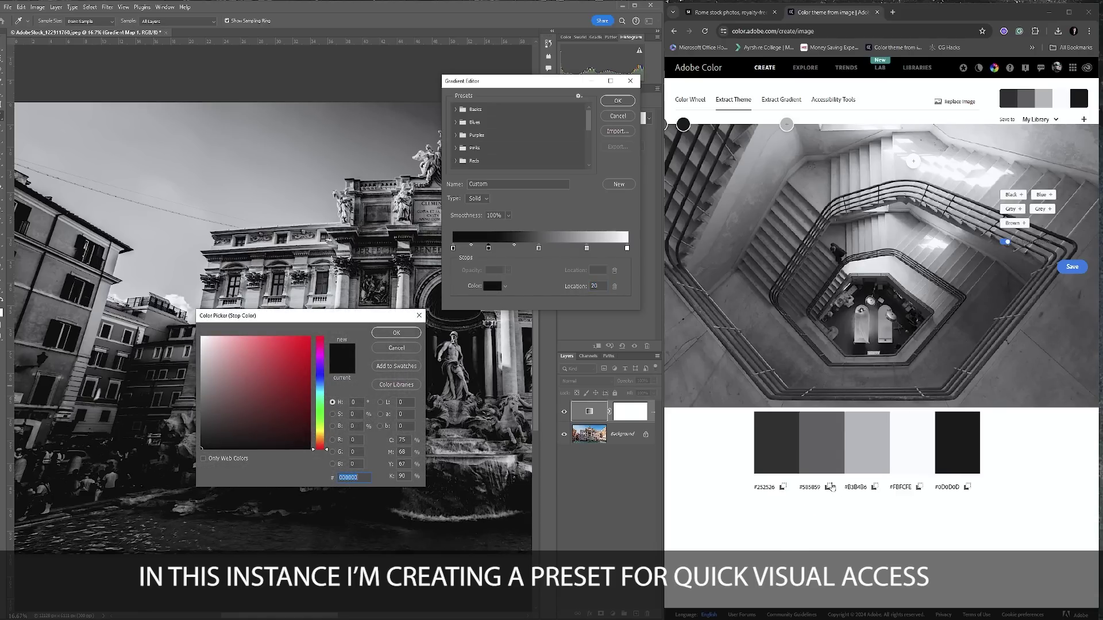
Set the location-20 stop to the dark grey #252526 from the theme.
{"action": "left_click", "coordinate": [783, 488]}
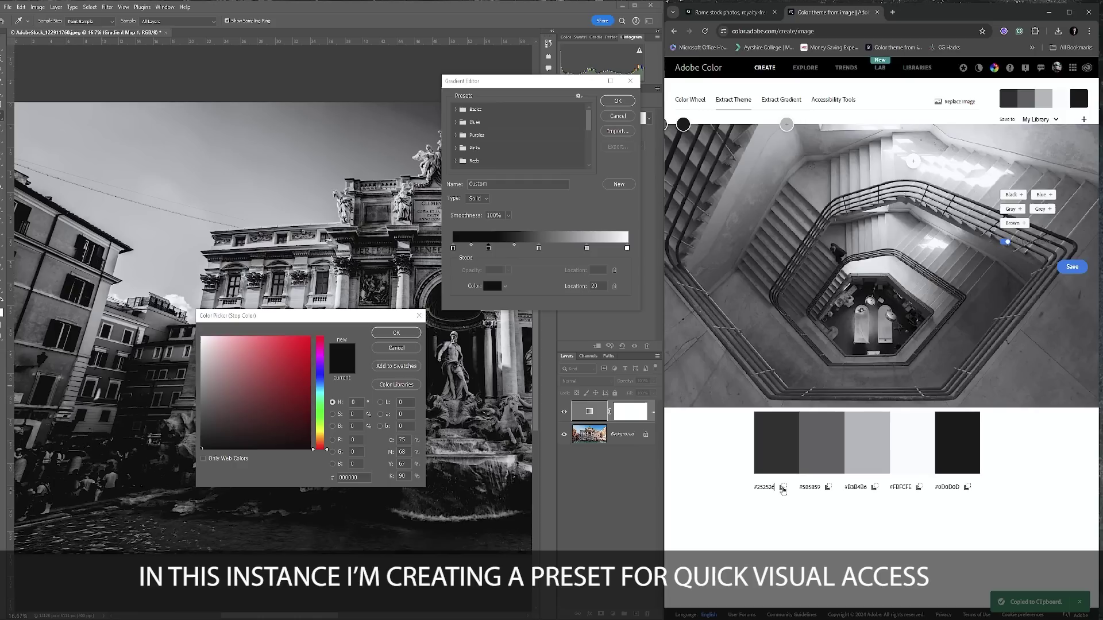
{"action": "left_click", "coordinate": [365, 477]}
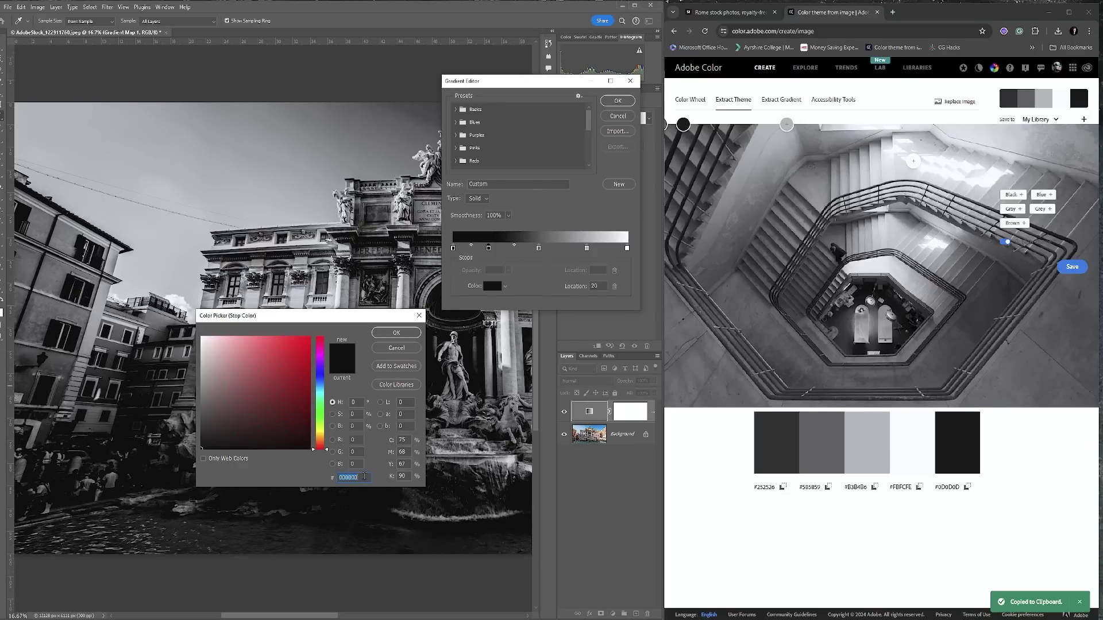
{"action": "key", "text": "ctrl+v"}
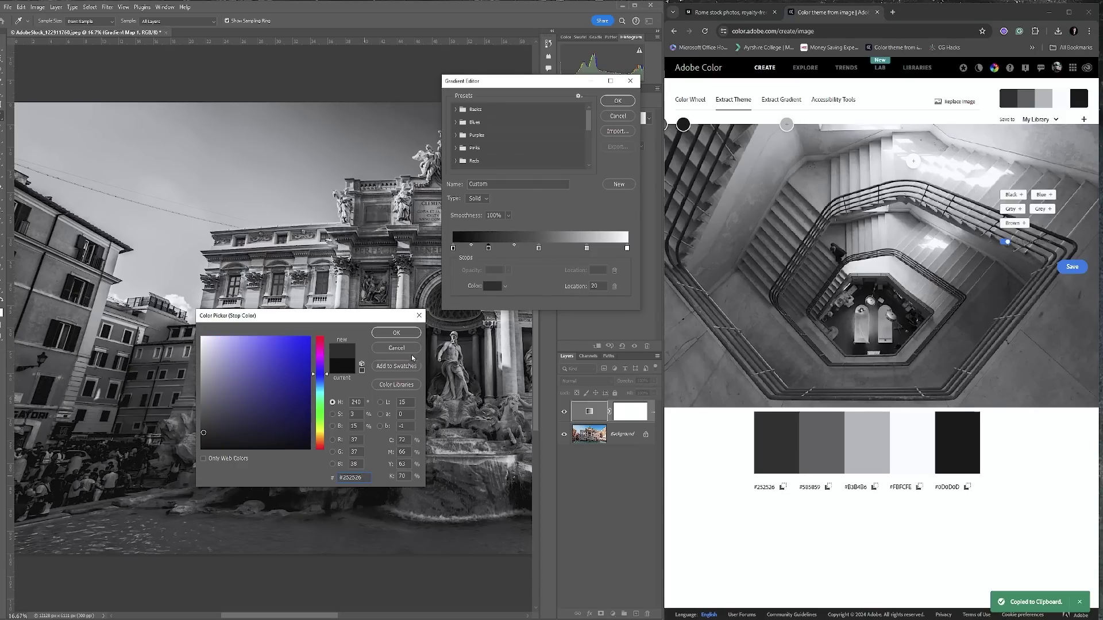
{"action": "left_click", "coordinate": [399, 333]}
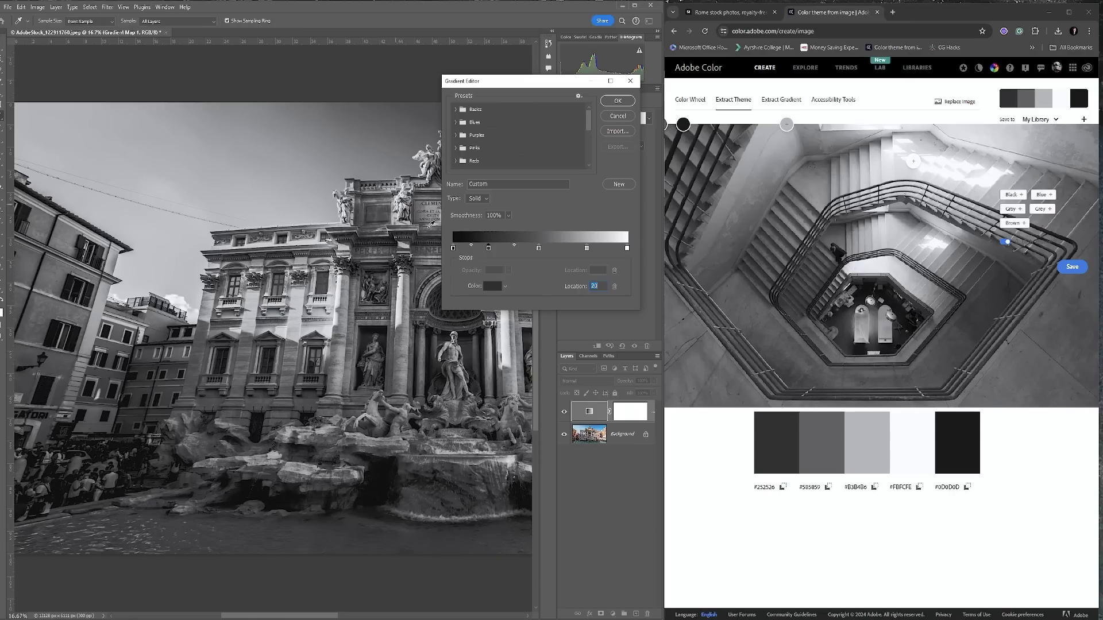
Set the location-0 stop to near-black #0D0D0D and apply the edited gradient.
{"action": "left_click", "coordinate": [453, 249]}
{"action": "left_click", "coordinate": [492, 286]}
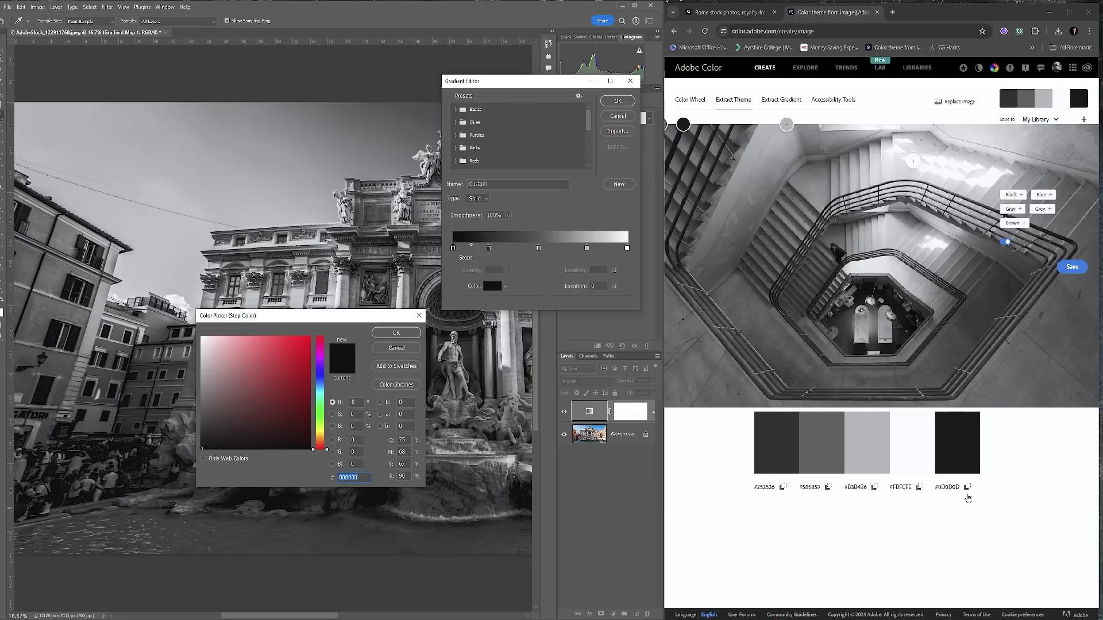
{"action": "left_click", "coordinate": [967, 488]}
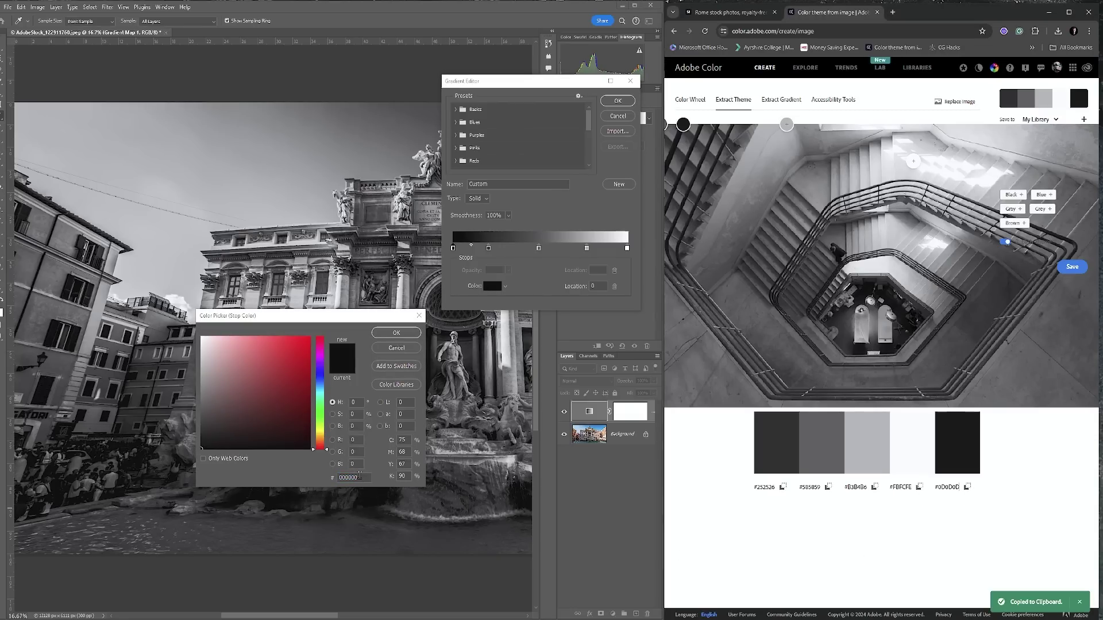
{"action": "left_click", "coordinate": [359, 476]}
{"action": "key", "text": "ctrl+v"}
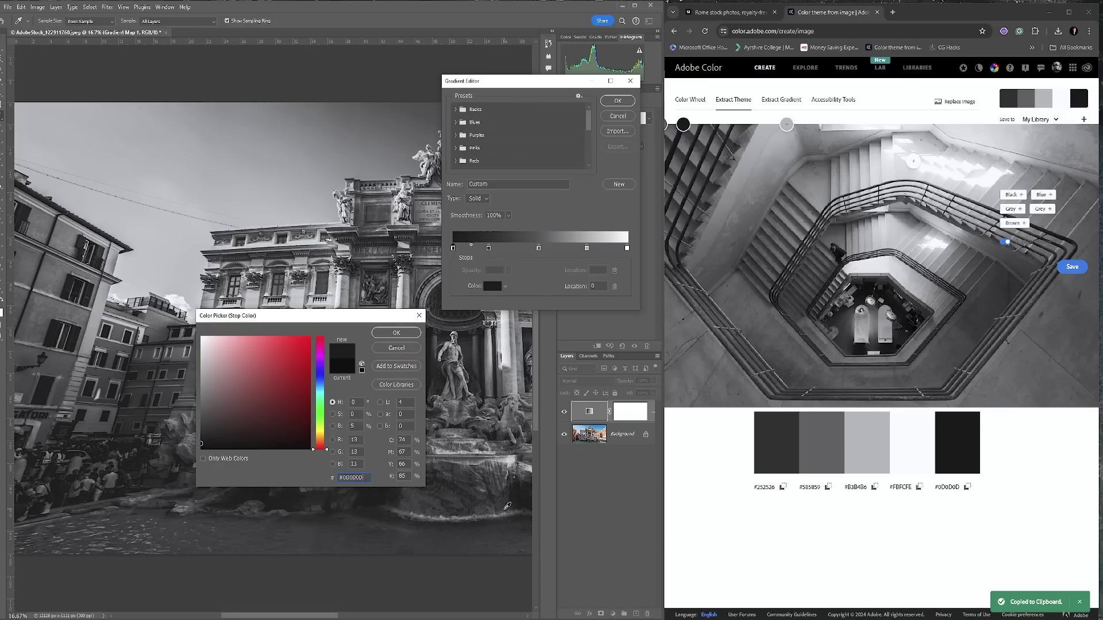
{"action": "left_click", "coordinate": [395, 333]}
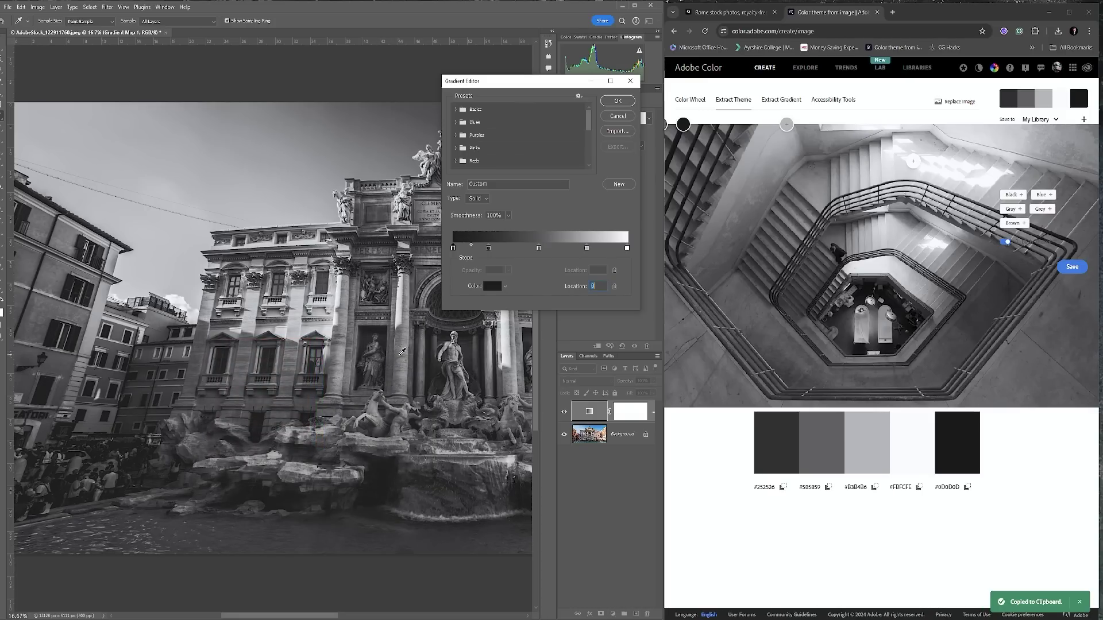
{"action": "left_click", "coordinate": [627, 102]}
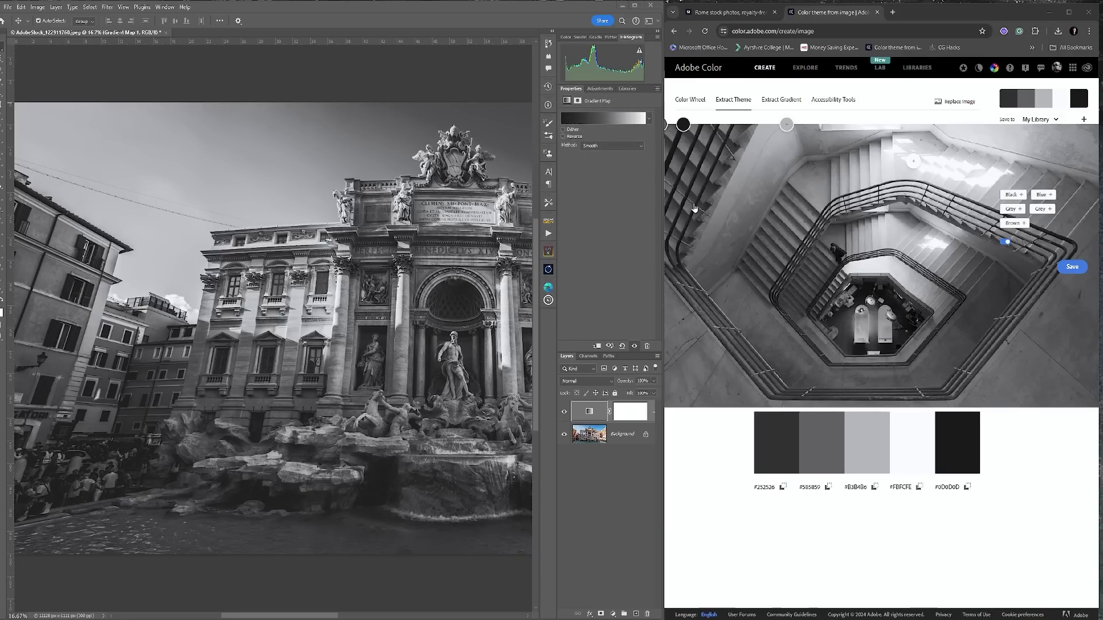
Maximize Photoshop, compare the photo with the Gradient Map hidden and shown, then list the adjustments.
{"action": "left_click", "coordinate": [634, 7]}
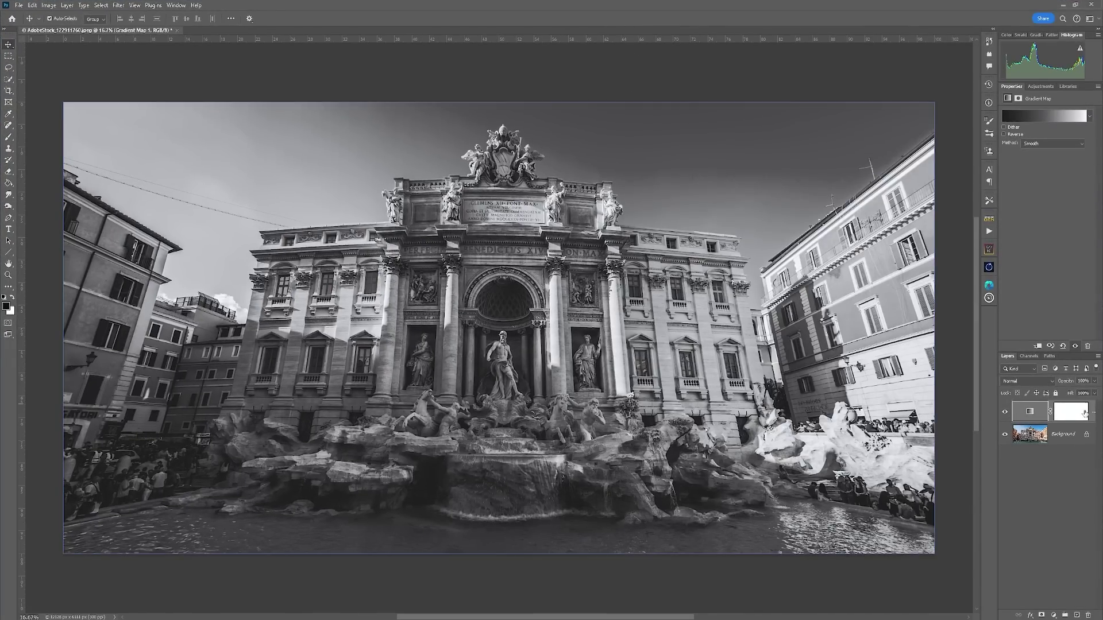
{"action": "left_click", "coordinate": [1005, 413]}
{"action": "left_click", "coordinate": [1005, 412]}
{"action": "left_click", "coordinate": [1041, 86]}
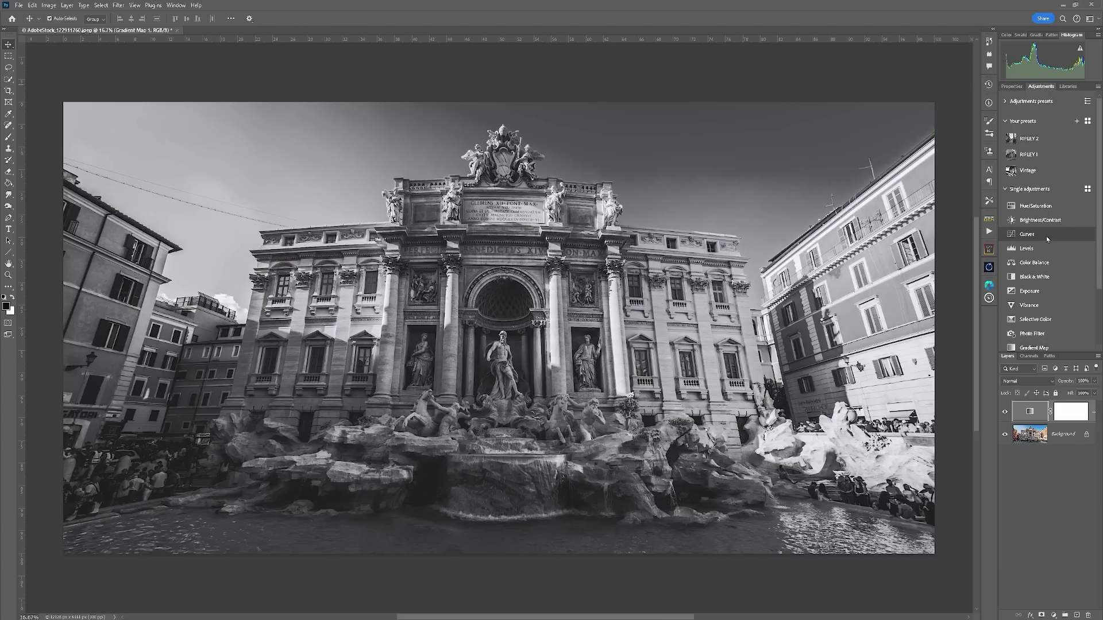
Add a Curves layer with a gentle S-curve: shadows pulled down, midtones lifted slightly.
{"action": "left_click", "coordinate": [1046, 235]}
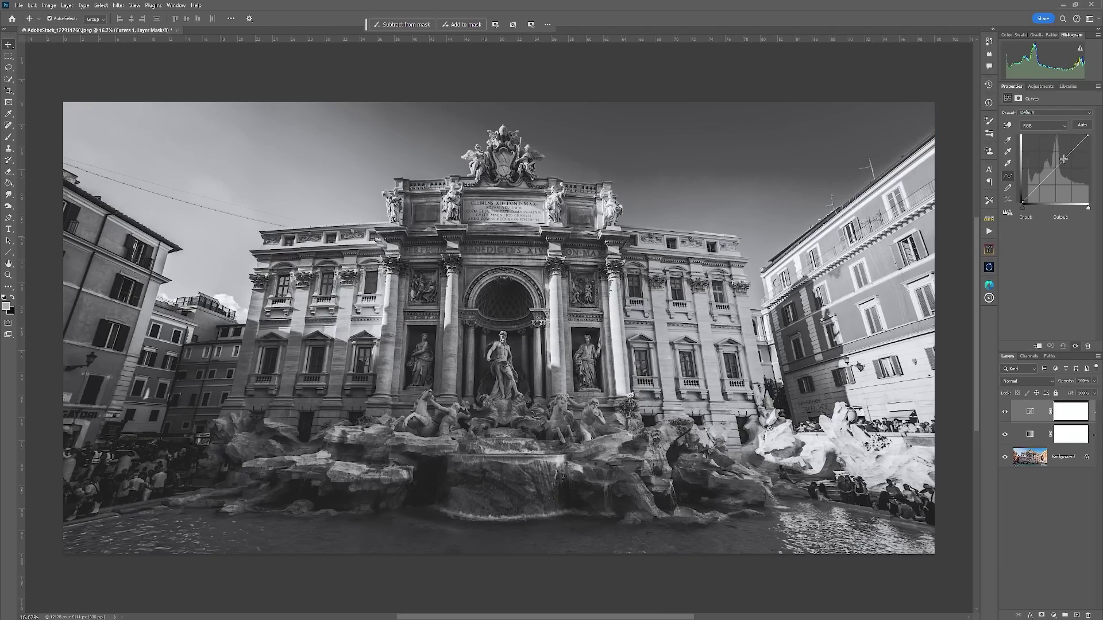
{"action": "left_click", "coordinate": [1033, 191]}
{"action": "left_click_drag", "start_coordinate": [1032, 191], "coordinate": [1034, 193]}
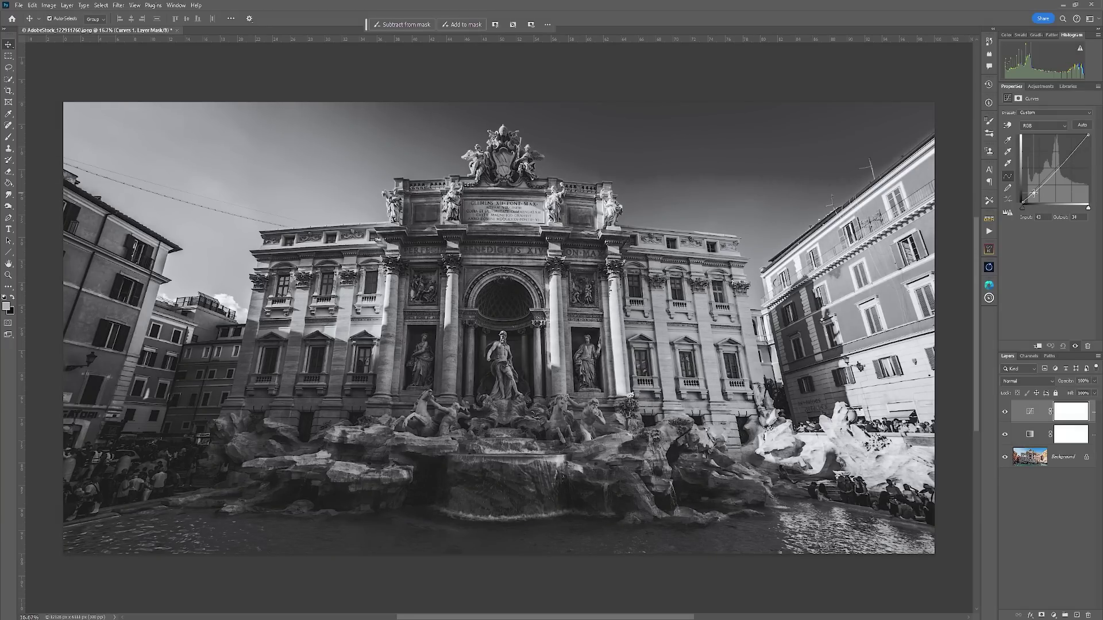
{"action": "left_click", "coordinate": [1060, 166]}
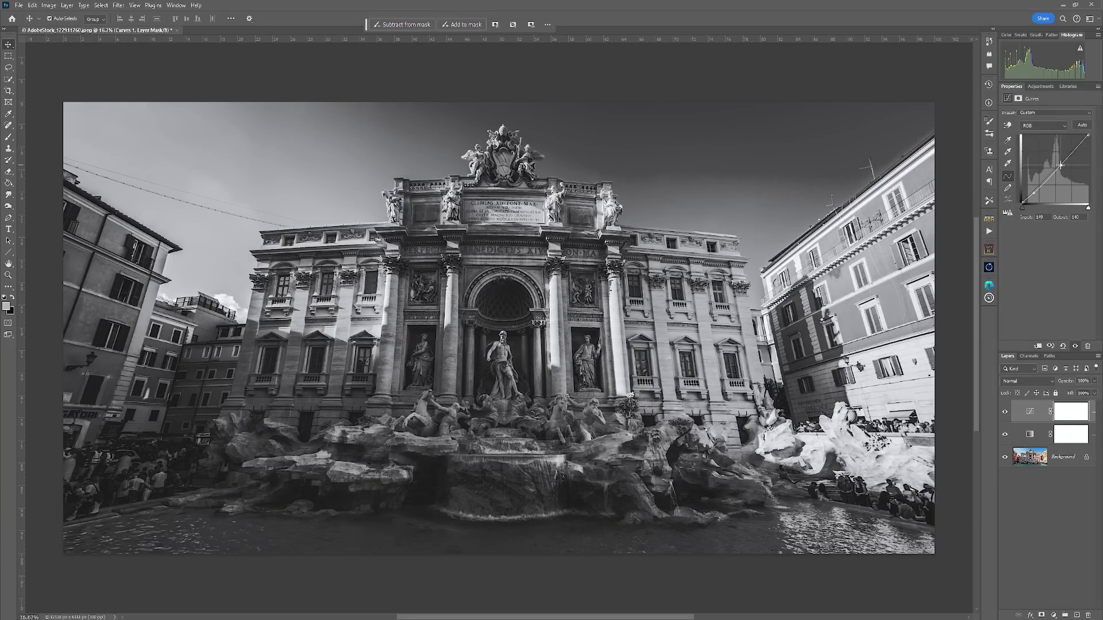
{"action": "left_click_drag", "start_coordinate": [1060, 166], "coordinate": [1061, 164]}
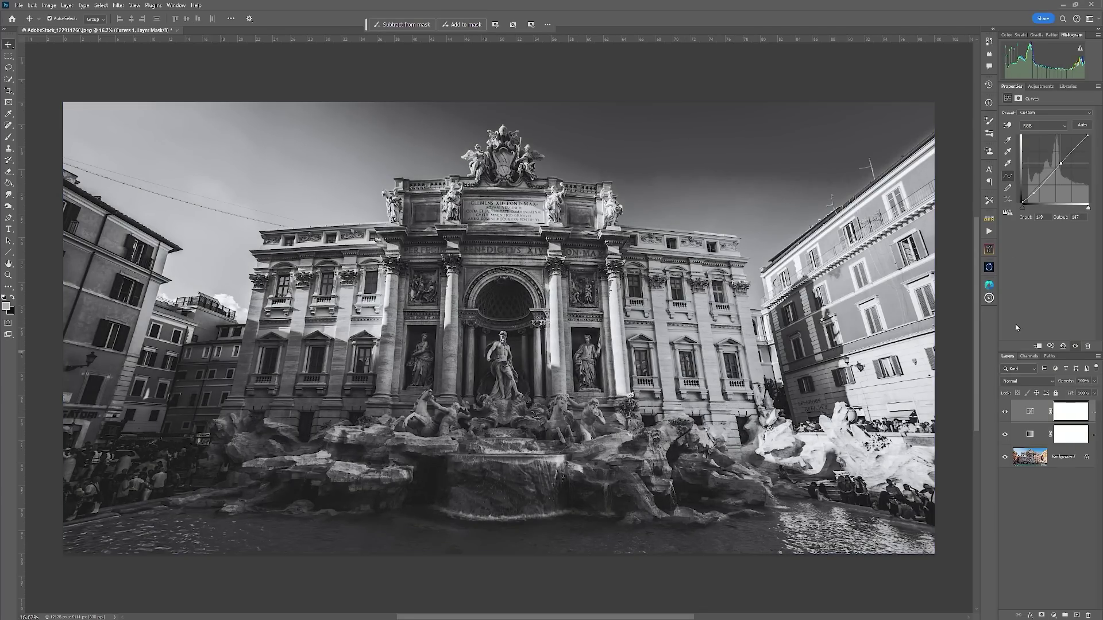
{"action": "left_click", "coordinate": [1033, 193]}
{"action": "left_click_drag", "start_coordinate": [1033, 194], "coordinate": [1034, 195]}
{"action": "left_click", "coordinate": [1007, 125]}
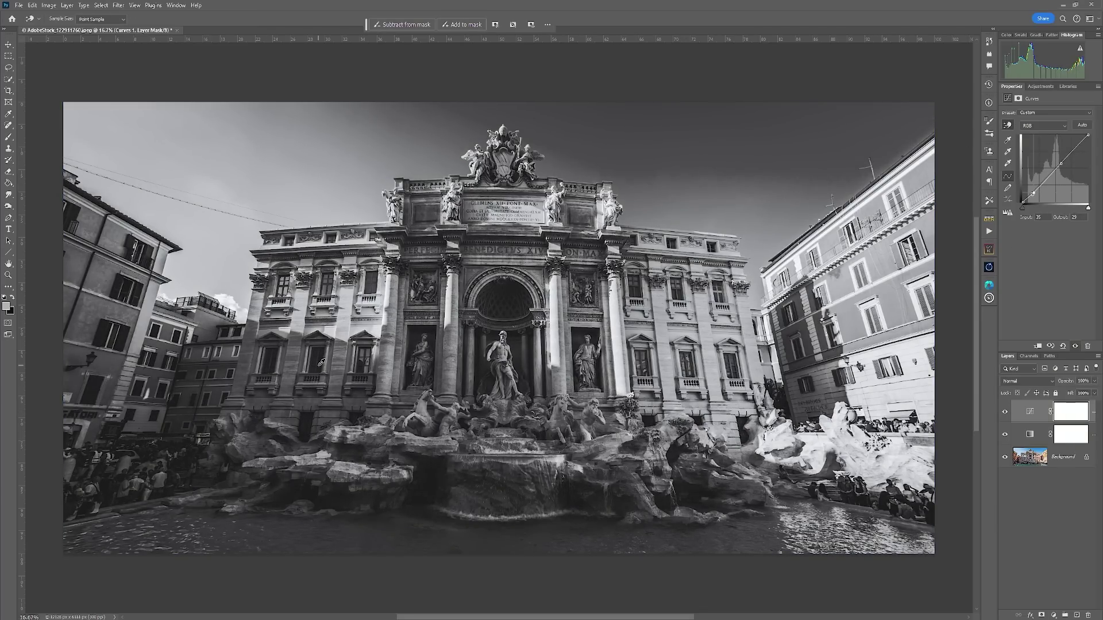
{"action": "left_click_drag", "start_coordinate": [319, 367], "coordinate": [320, 361]}
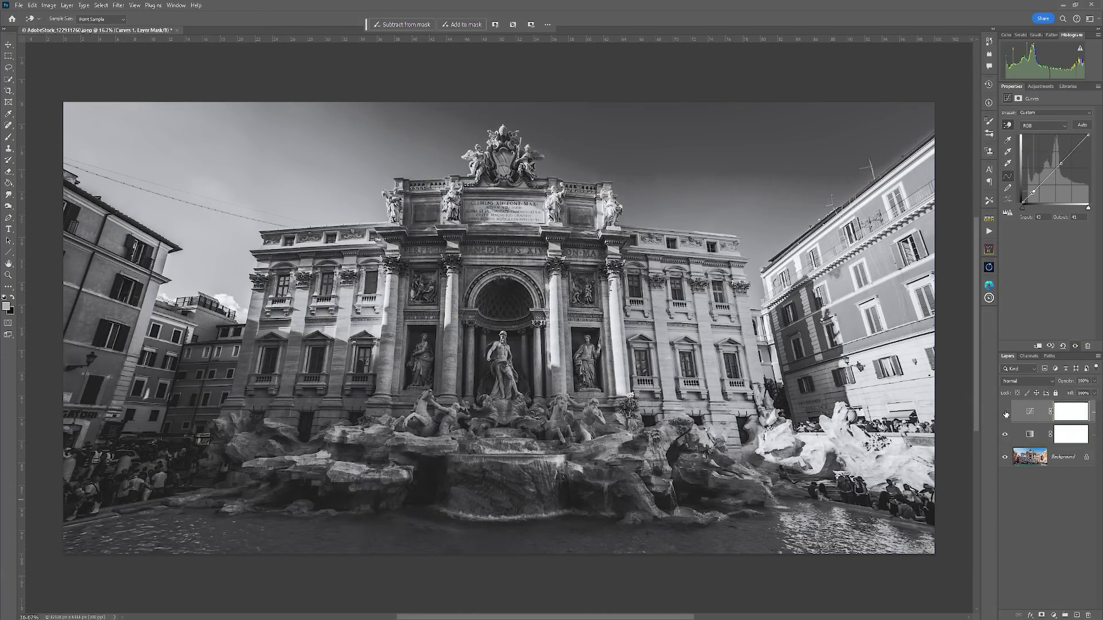
{"action": "left_click_drag", "start_coordinate": [413, 342], "coordinate": [413, 344]}
Select the Gradient Map and Curves layers together and save them as preset RIPLEY 3.
{"action": "left_click", "coordinate": [1040, 86]}
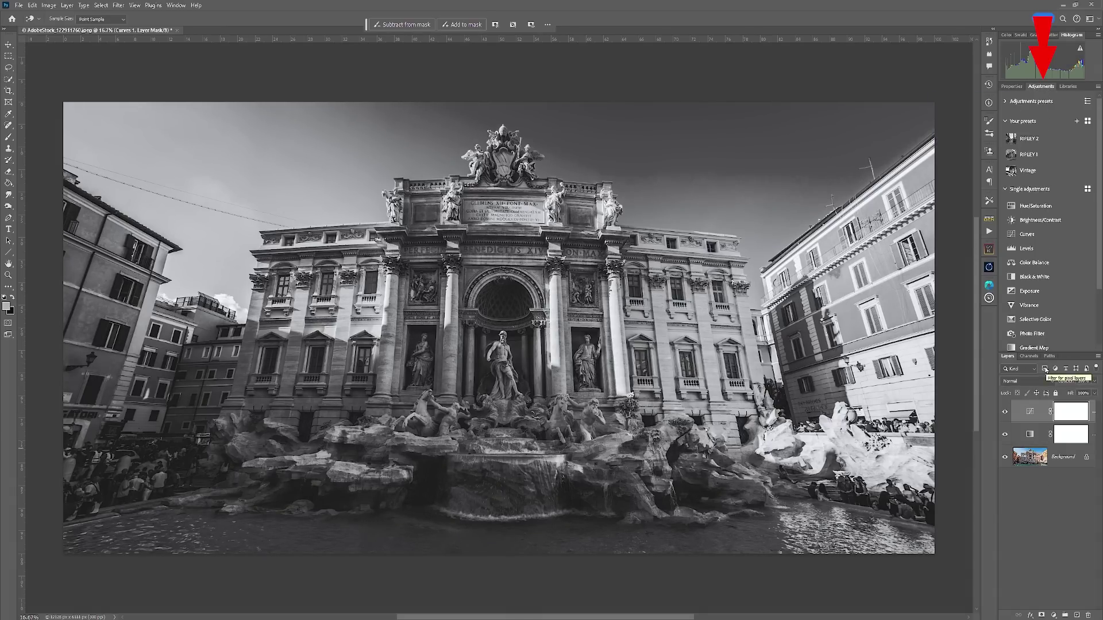
{"action": "left_click", "coordinate": [1040, 440], "text": "ctrl"}
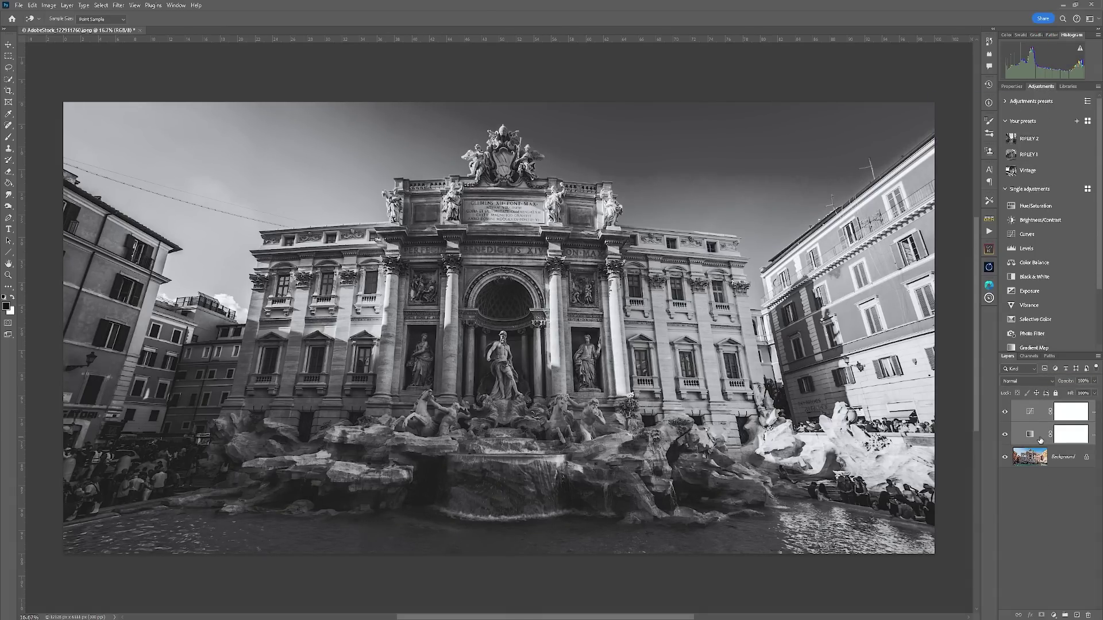
{"action": "left_click", "coordinate": [1077, 121]}
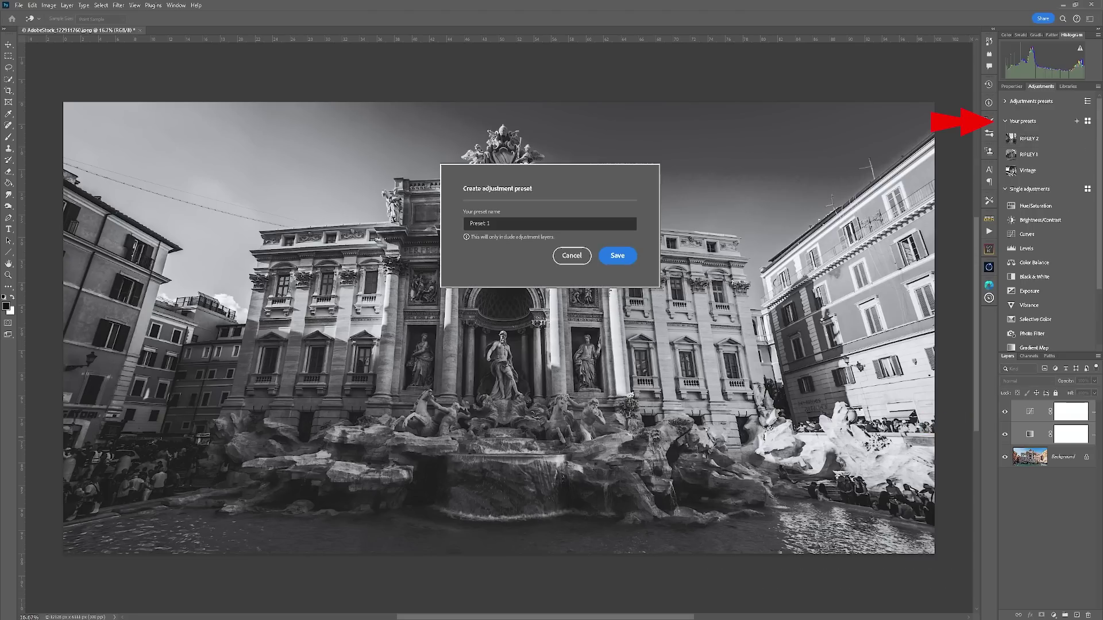
{"action": "left_click", "coordinate": [465, 224]}
{"action": "key", "text": "BackSpace"}
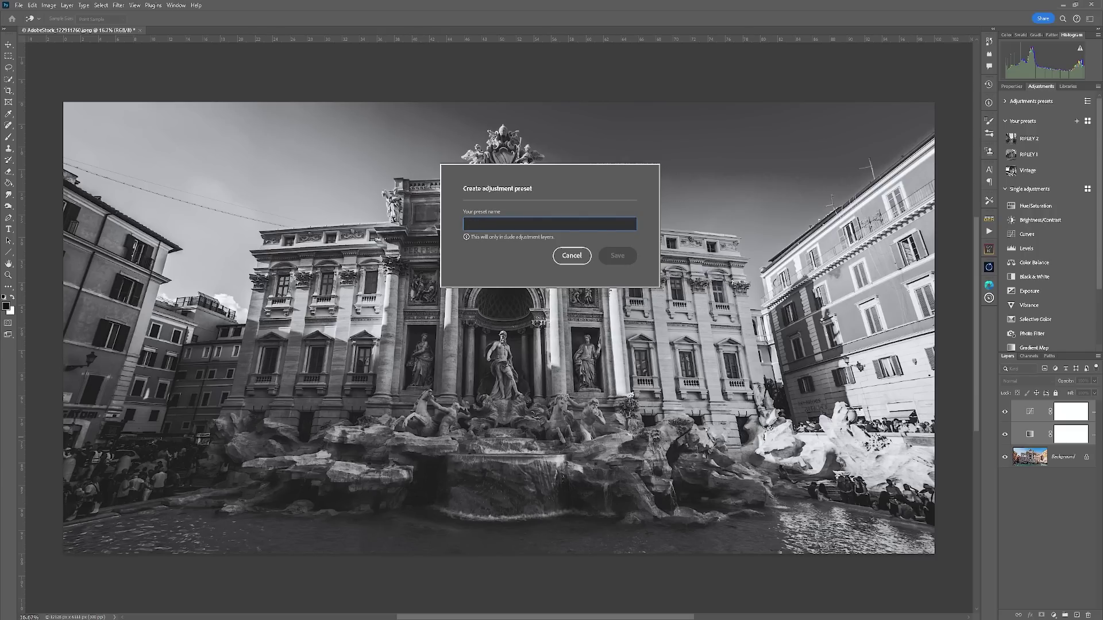
{"action": "type", "text": "RIPLEY 3"}
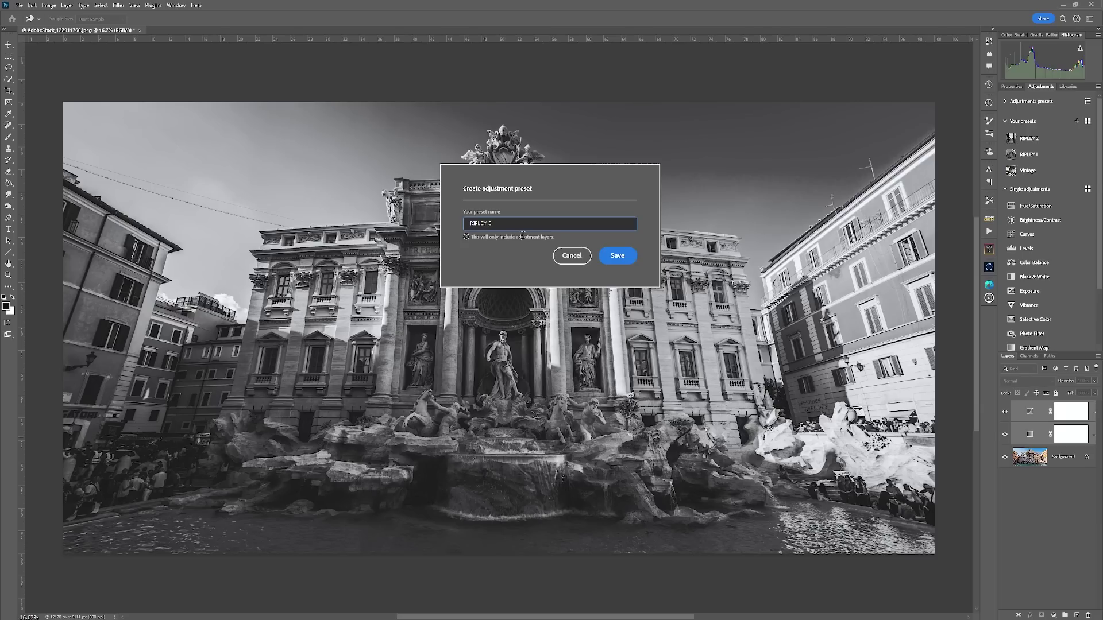
{"action": "left_click", "coordinate": [617, 255]}
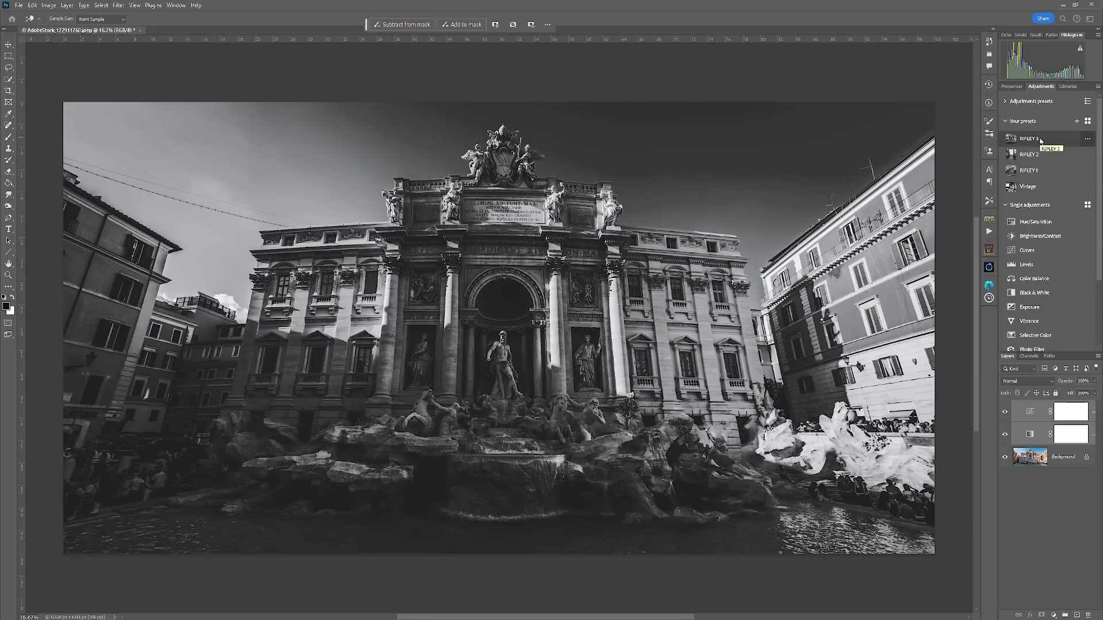
Delete the Gradient Map and Curves layers, restoring the colour Trevi Fountain photo.
{"action": "key", "text": "v"}
{"action": "left_click", "coordinate": [1043, 431]}
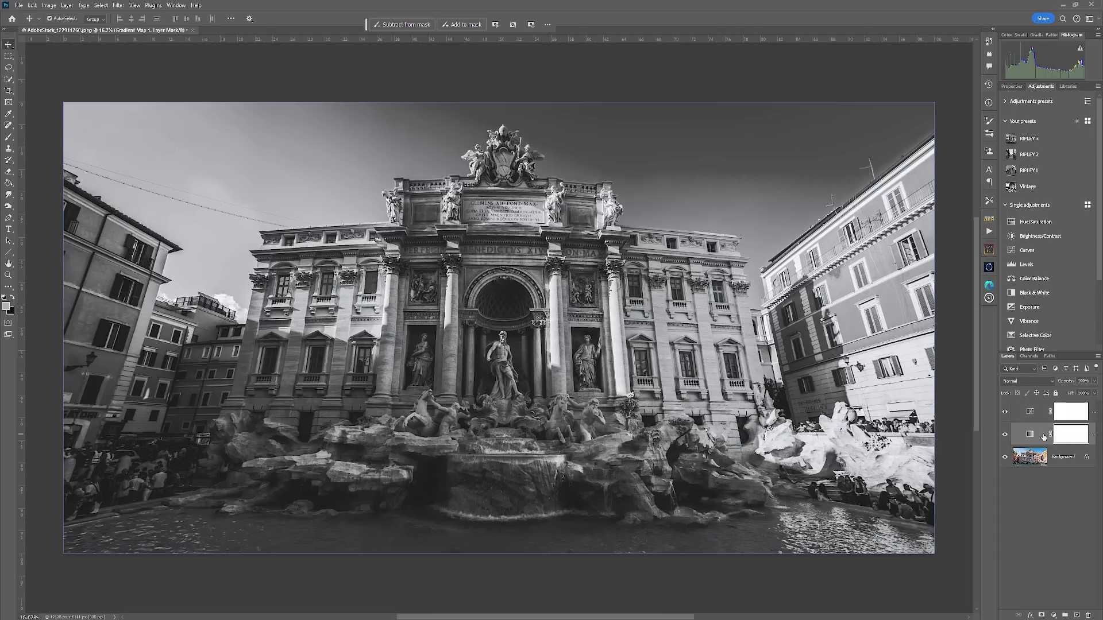
{"action": "left_click", "coordinate": [1061, 432]}
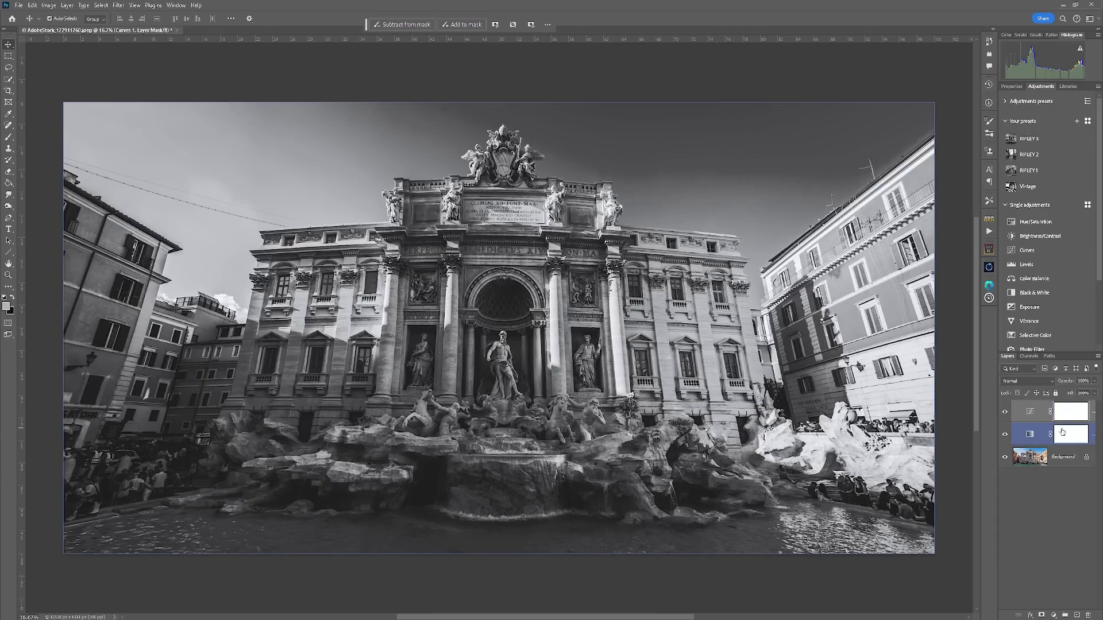
{"action": "key", "text": "Delete"}
{"action": "key", "text": "Delete"}
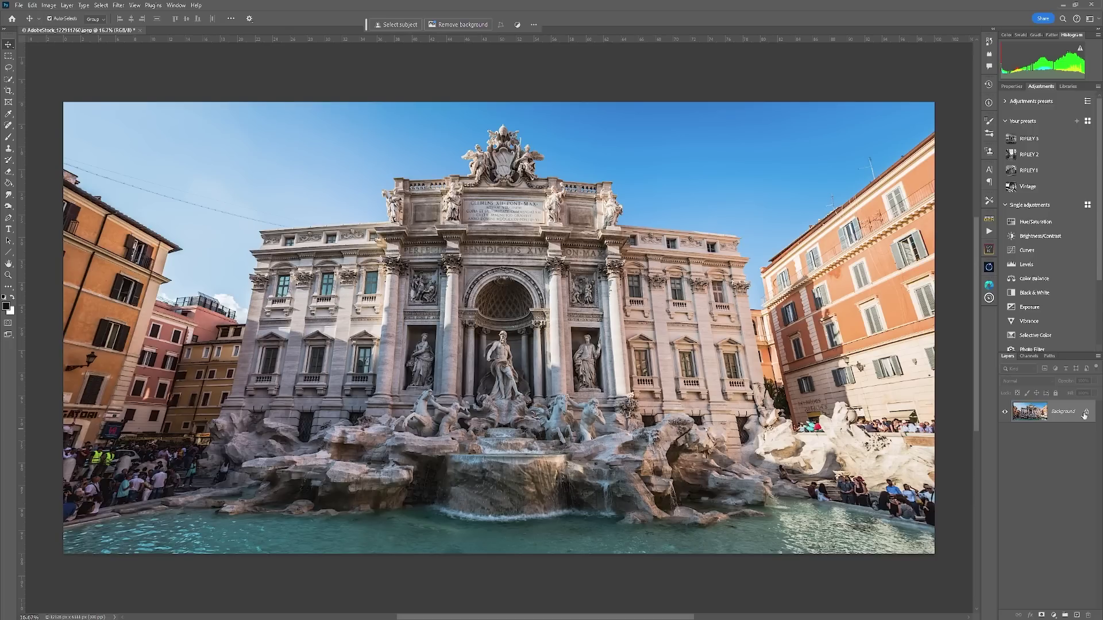
Apply the RIPLEY 3 preset to the Trevi photo and open the Pantheon dome photo.
{"action": "mouse_move", "coordinate": [1034, 140]}
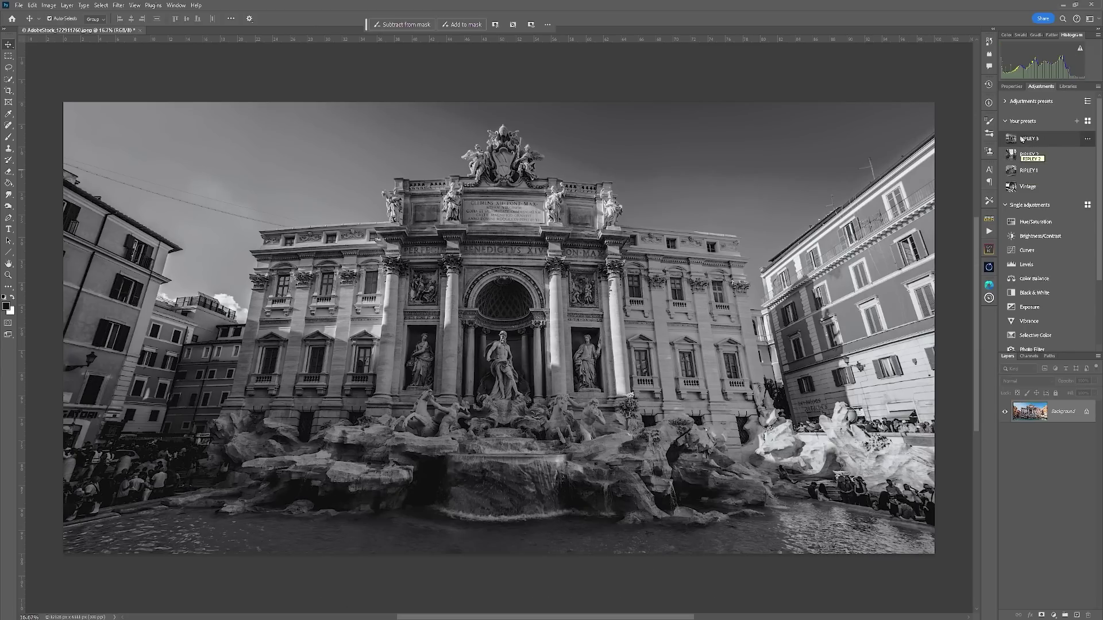
{"action": "left_click", "coordinate": [1022, 139]}
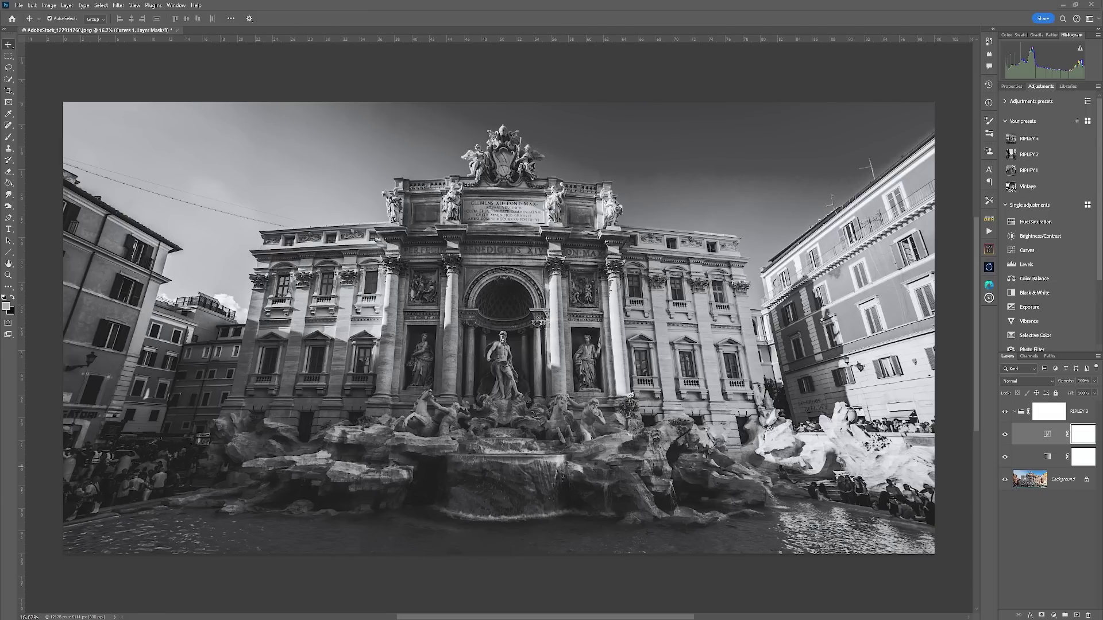
{"action": "left_click_drag", "start_coordinate": [568, 172], "coordinate": [277, 35]}
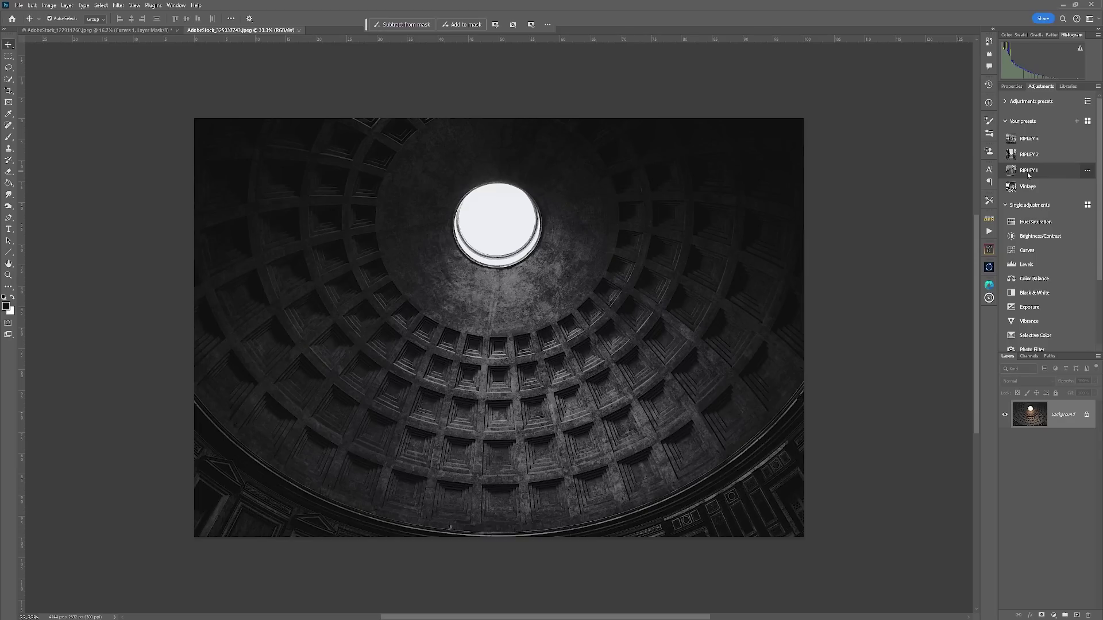
Apply the RIPLEY 1 preset from Your presets to the Pantheon photo.
{"action": "left_click", "coordinate": [1028, 171]}
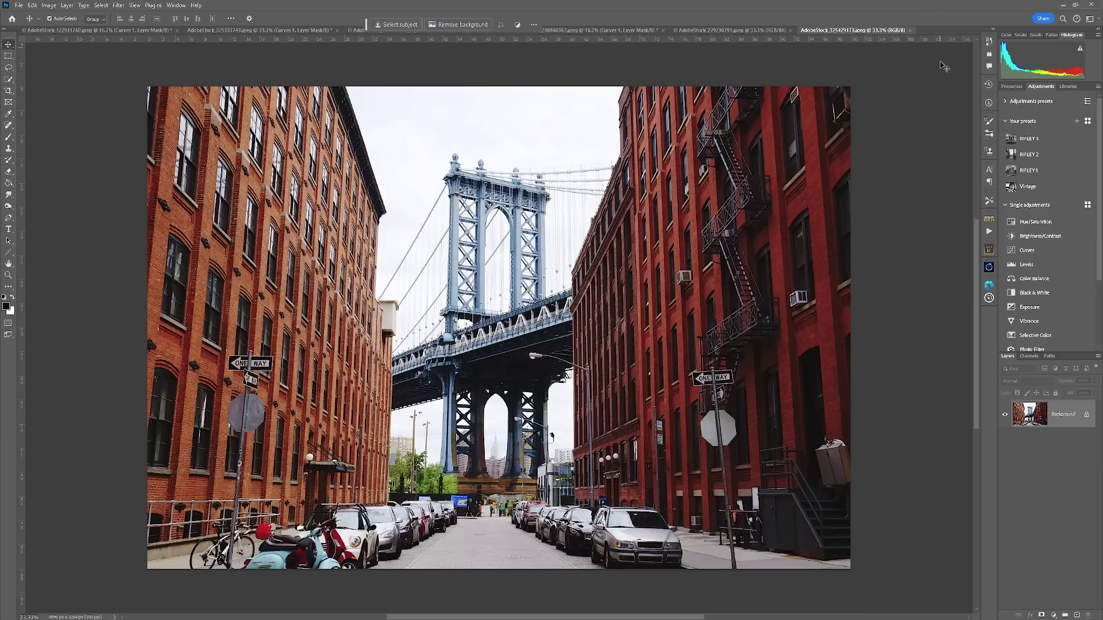
Apply the RIPLEY 3 preset to the Manhattan Bridge street photo, turning it greyscale.
{"action": "left_click", "coordinate": [1027, 140]}
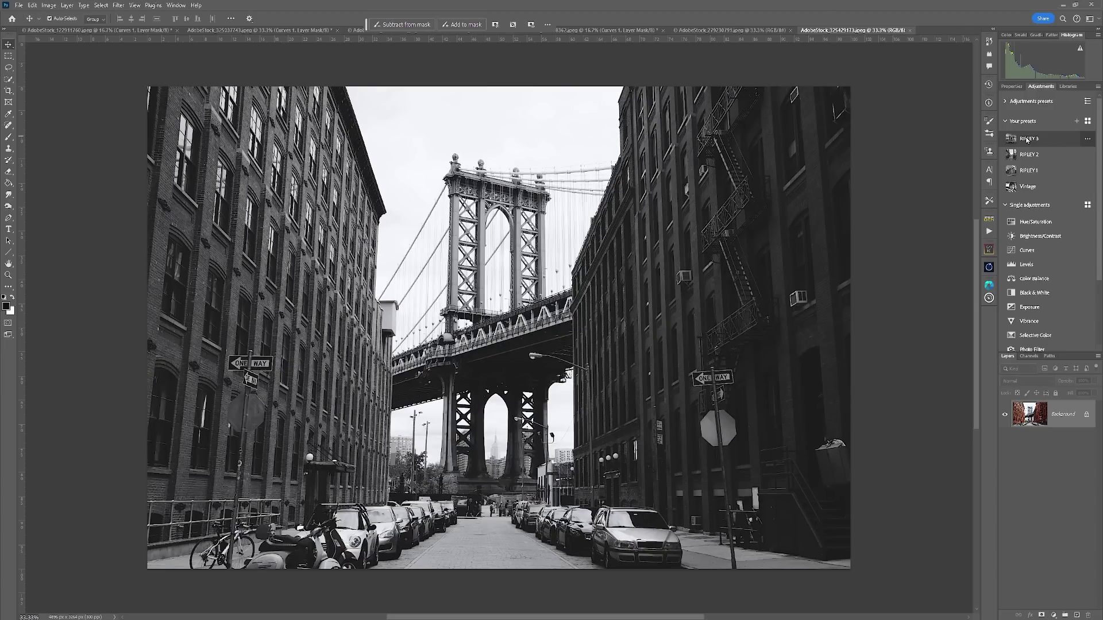